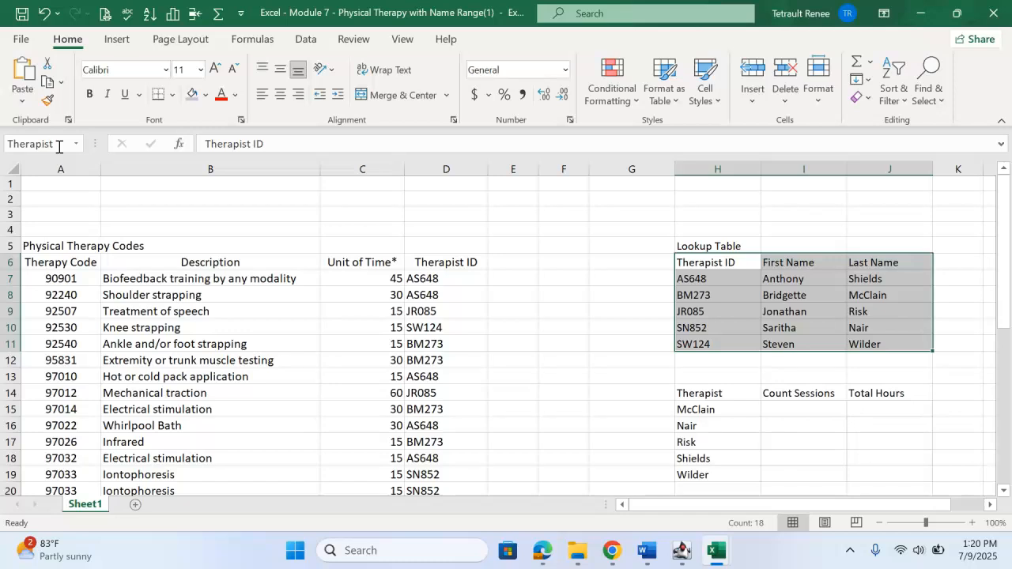
Select the named range Therapist to check which cells it covers
left_click(573, 279)
left_click(76, 143)
left_click(50, 162)
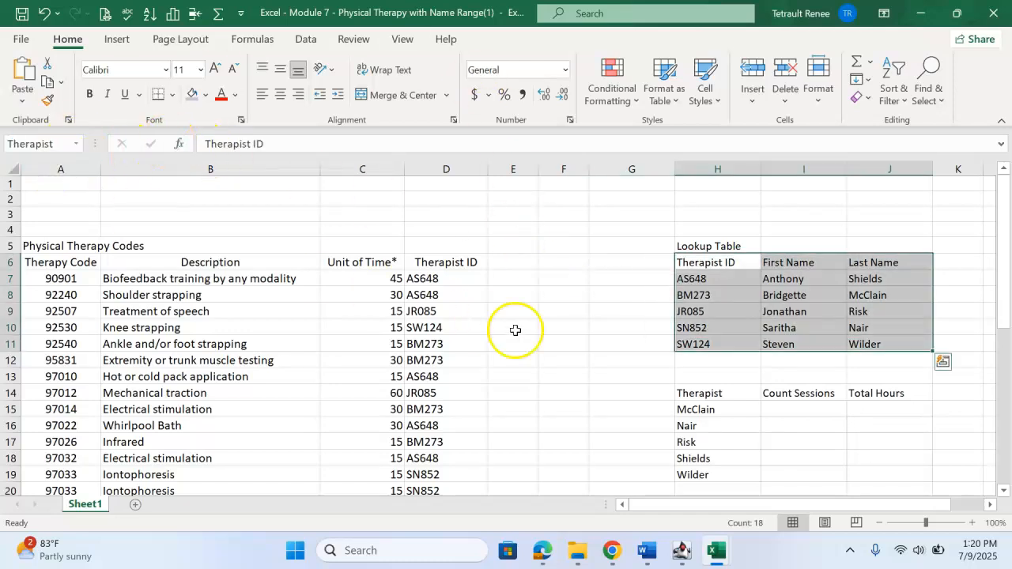
Format the range A6:D36 as a table with headers, using a red style from the Medium group
left_click(387, 251)
left_click(82, 260)
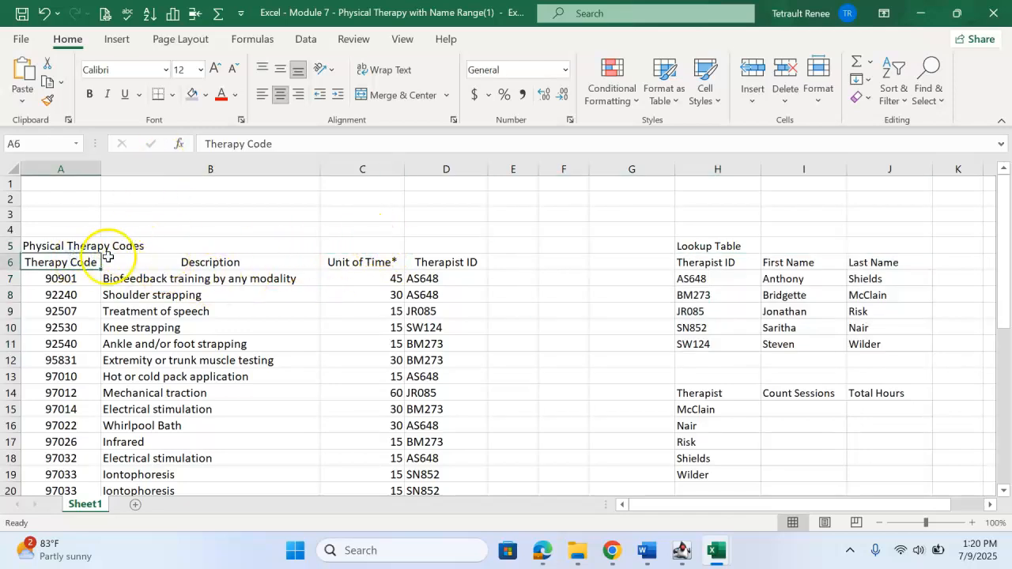
left_click(243, 41)
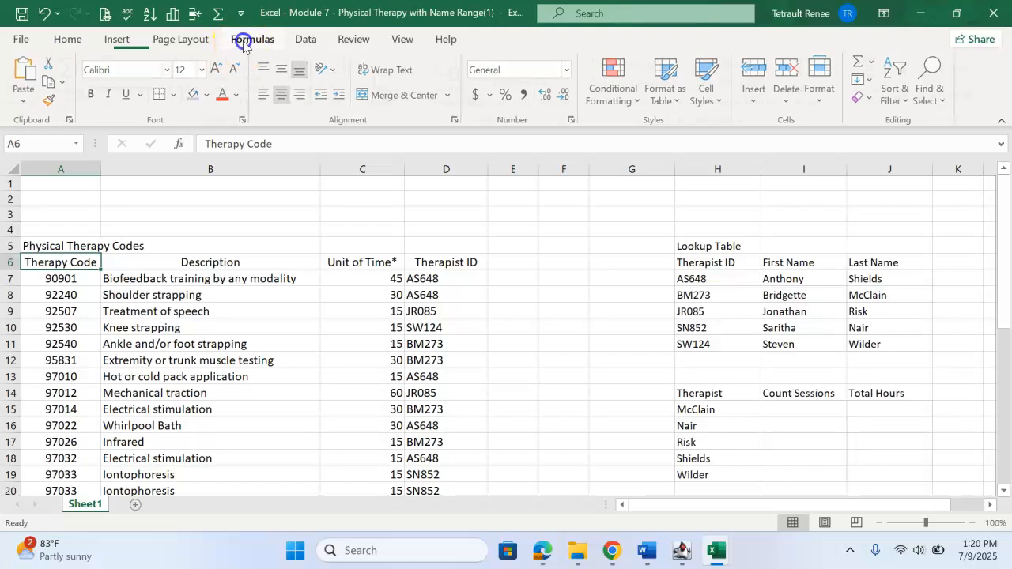
left_click(63, 37)
left_click(657, 93)
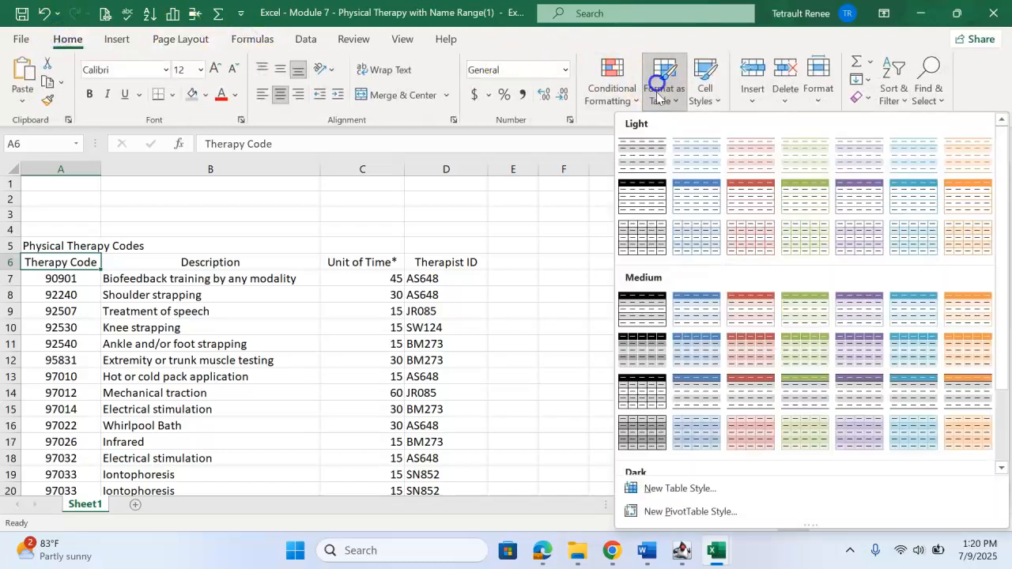
left_click(755, 319)
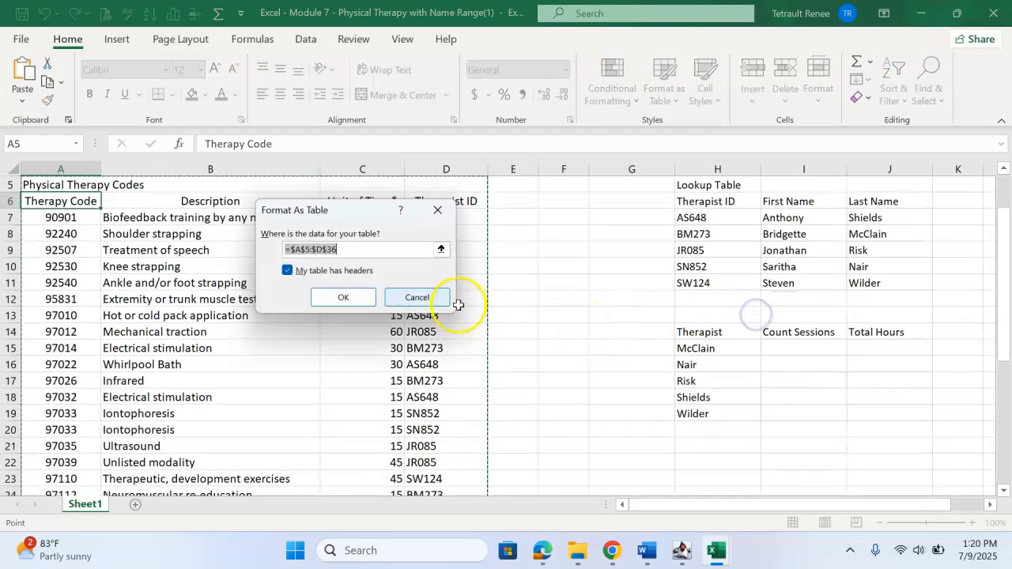
left_click(307, 248)
key("BackSpace")
type("6")
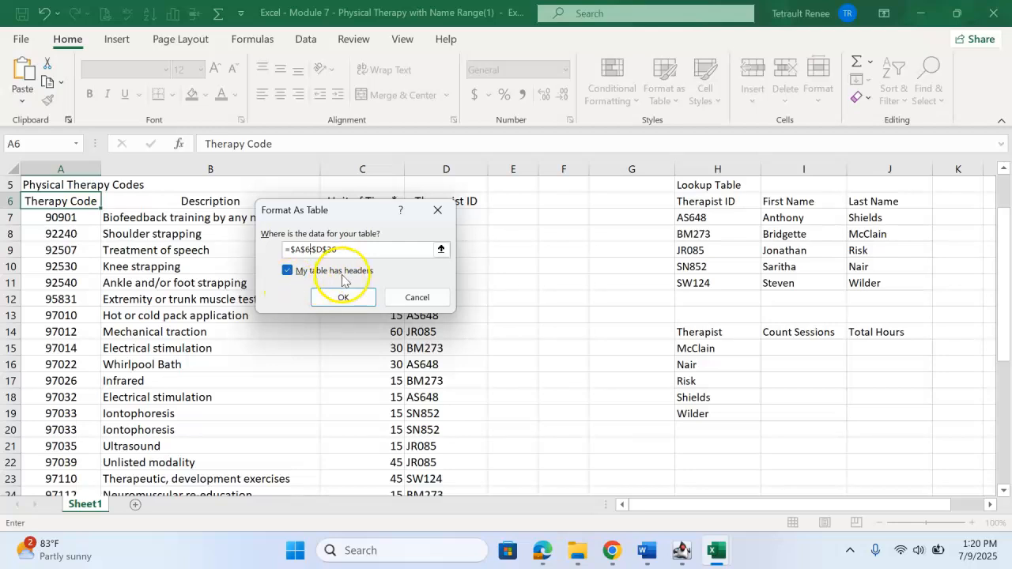
left_click(350, 298)
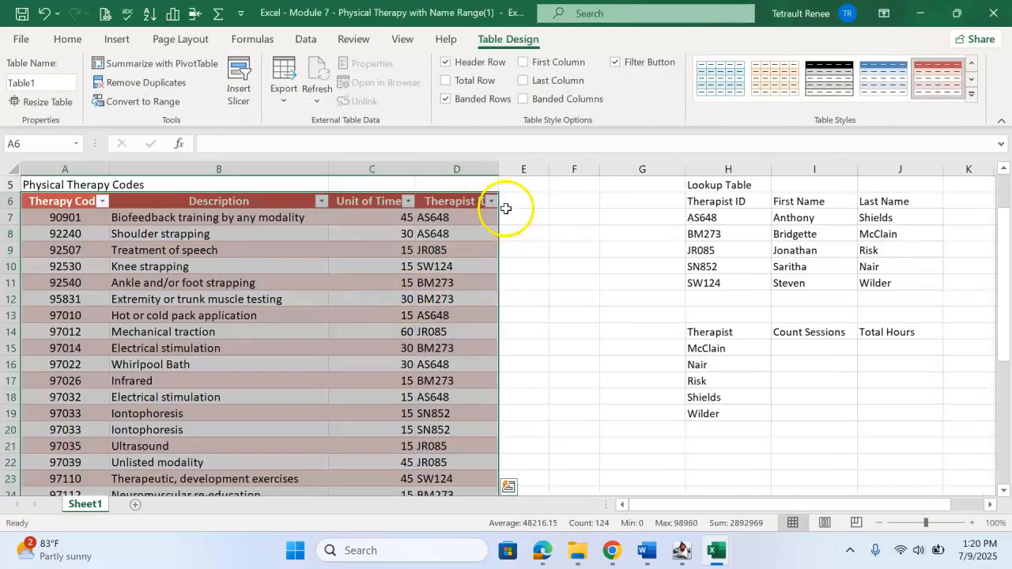
Add the column headers First Name in E6 and Last Name in F6, and widen both columns
left_click(509, 203)
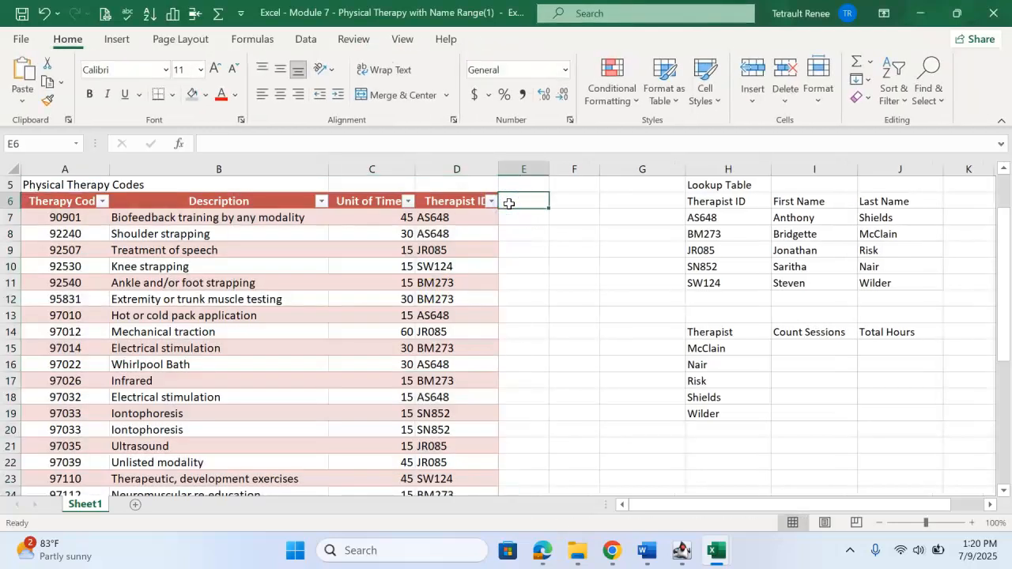
type("First Na")
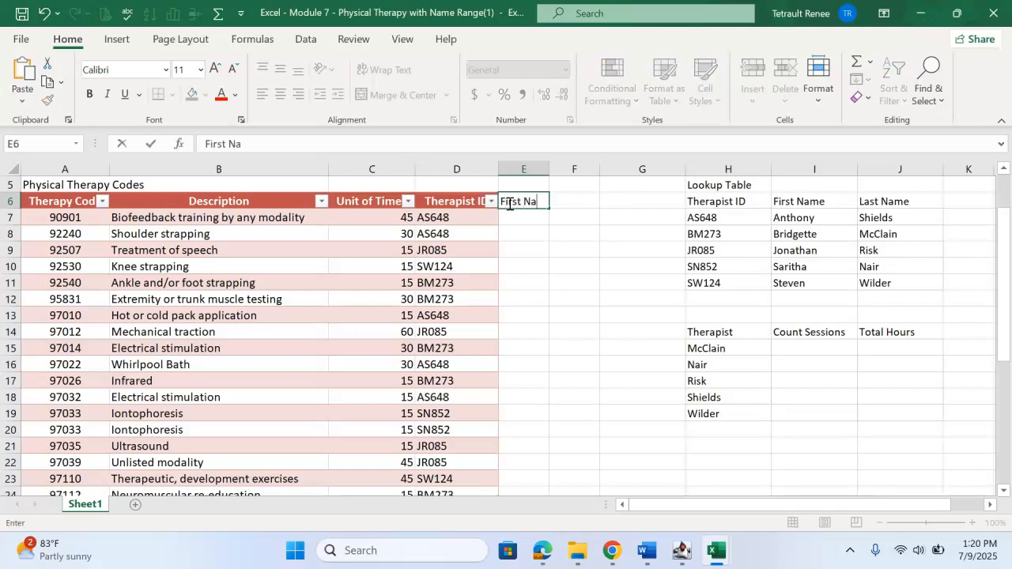
type("me")
key("Tab")
type("Last Name")
key("Return")
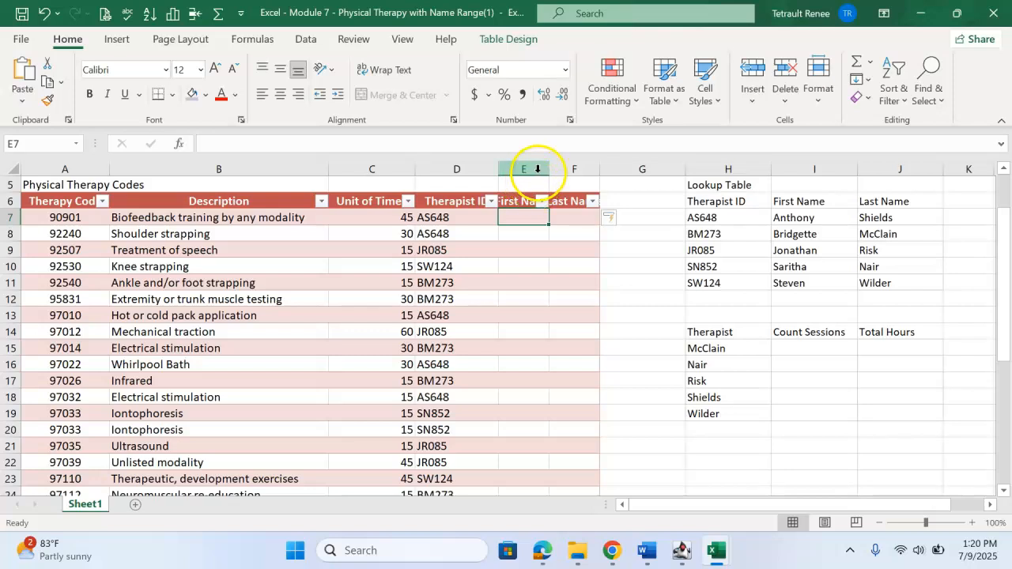
left_click_drag(548, 169, 623, 167)
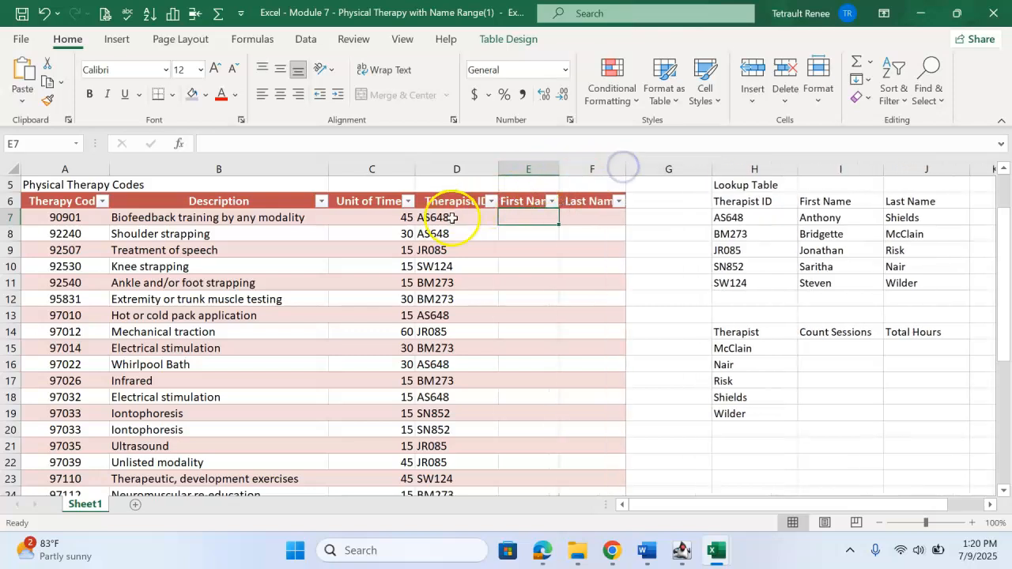
Start a VLOOKUP in cell E7 with the row's Therapist ID as lookup value and the named range Therapist as table array
left_click(477, 216)
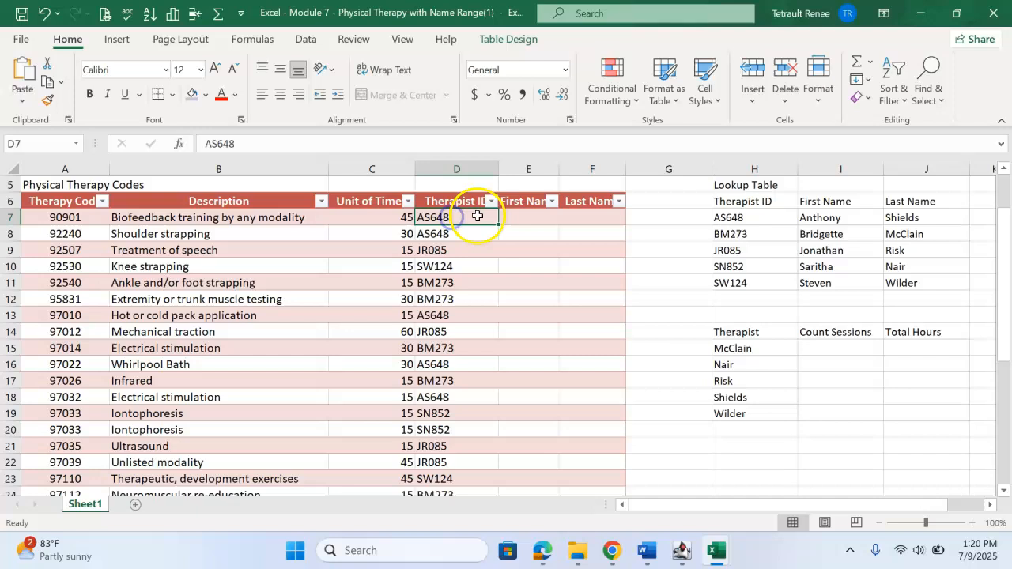
left_click(518, 219)
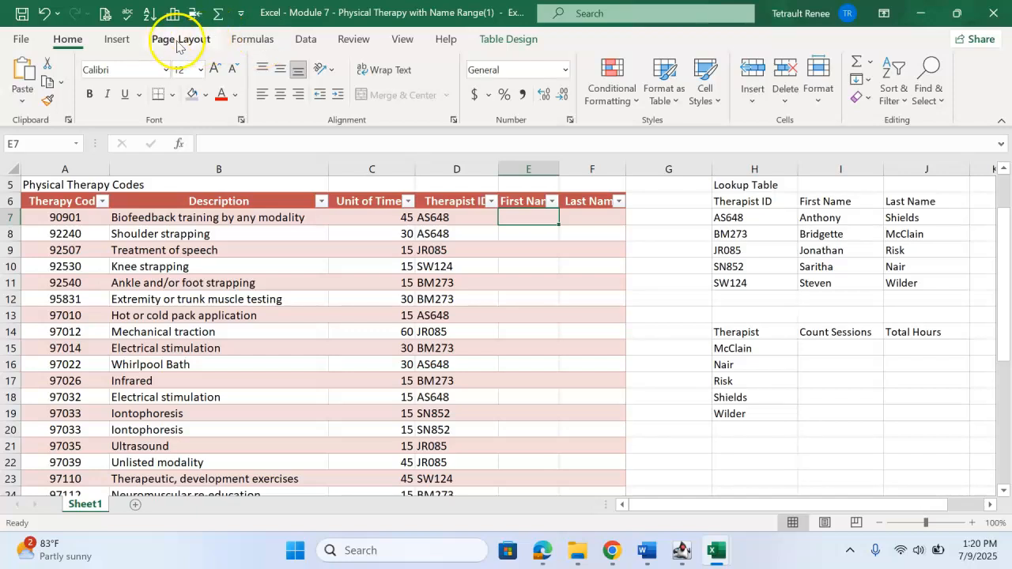
left_click(247, 39)
left_click(303, 80)
scroll(348, 255, "down", 4)
left_click(376, 385)
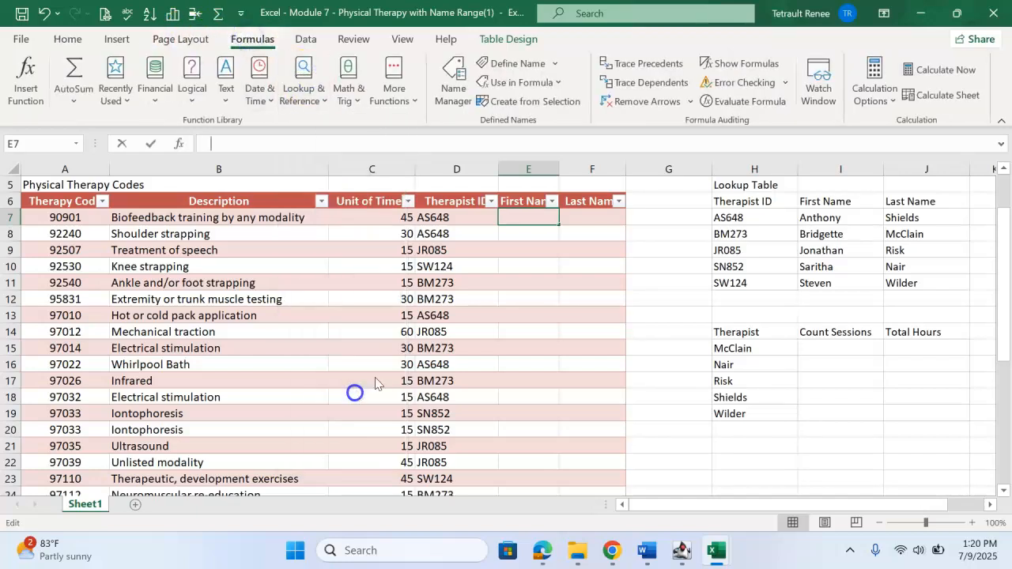
left_click_drag(261, 158, 637, 166)
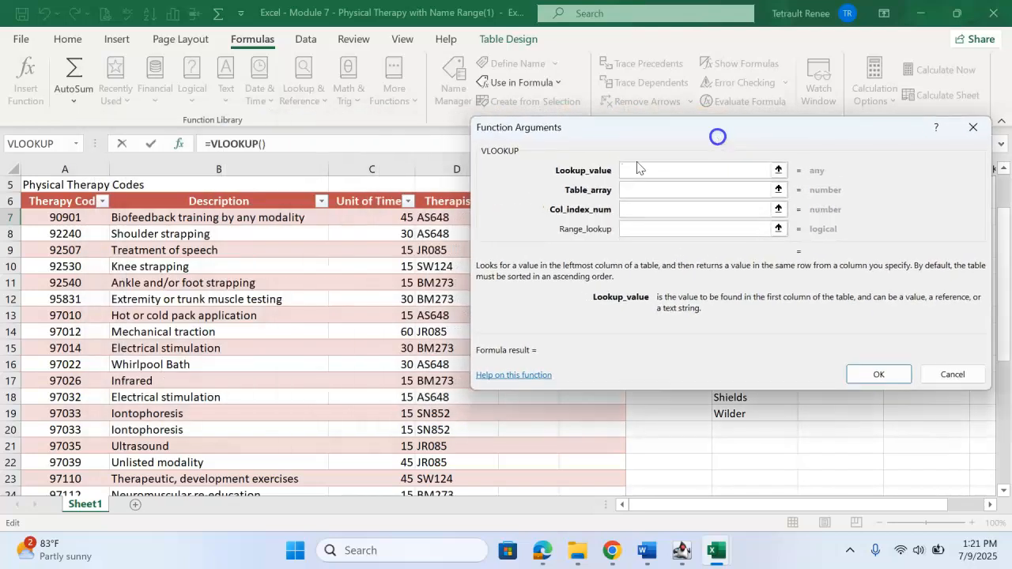
left_click(433, 218)
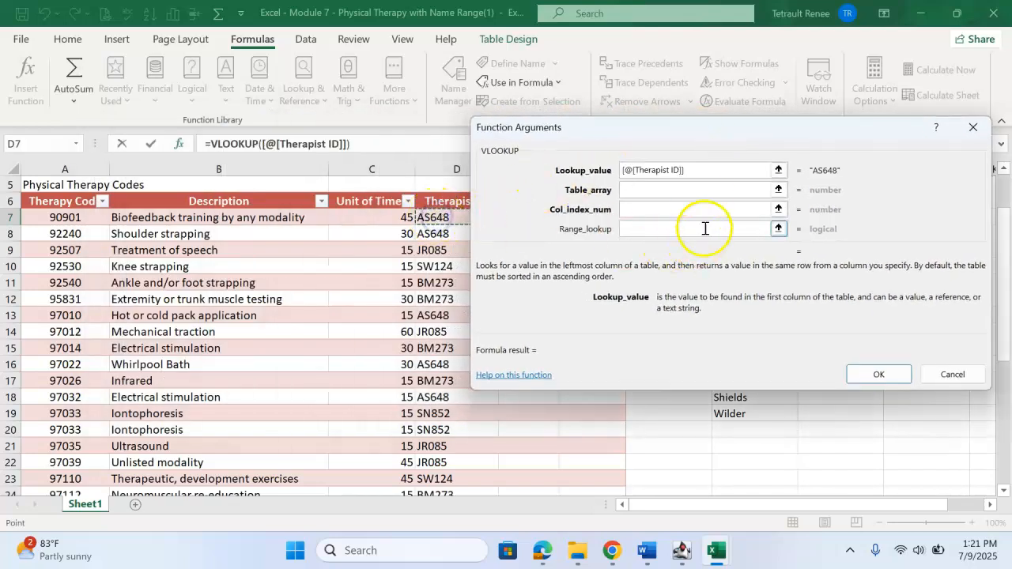
left_click(695, 190)
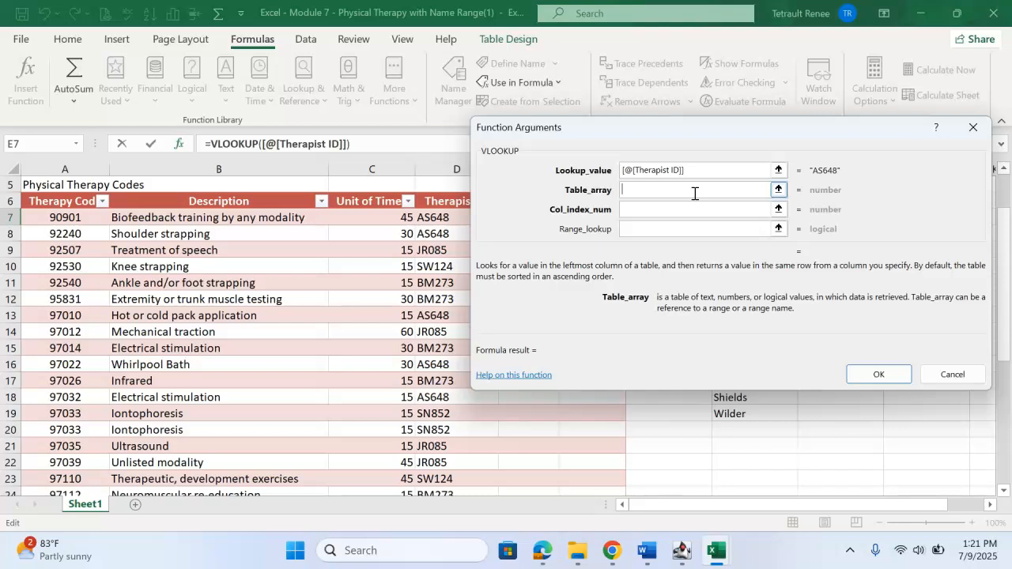
type("Therapist")
key("Tab")
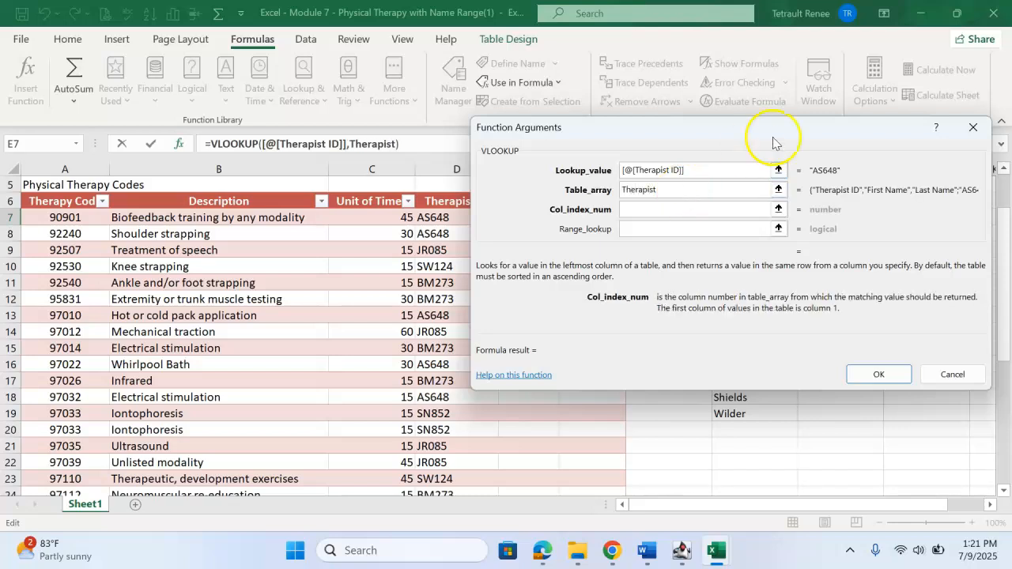
Complete the First Name VLOOKUP with column index 2 and range lookup False
left_click_drag(773, 143, 384, 176)
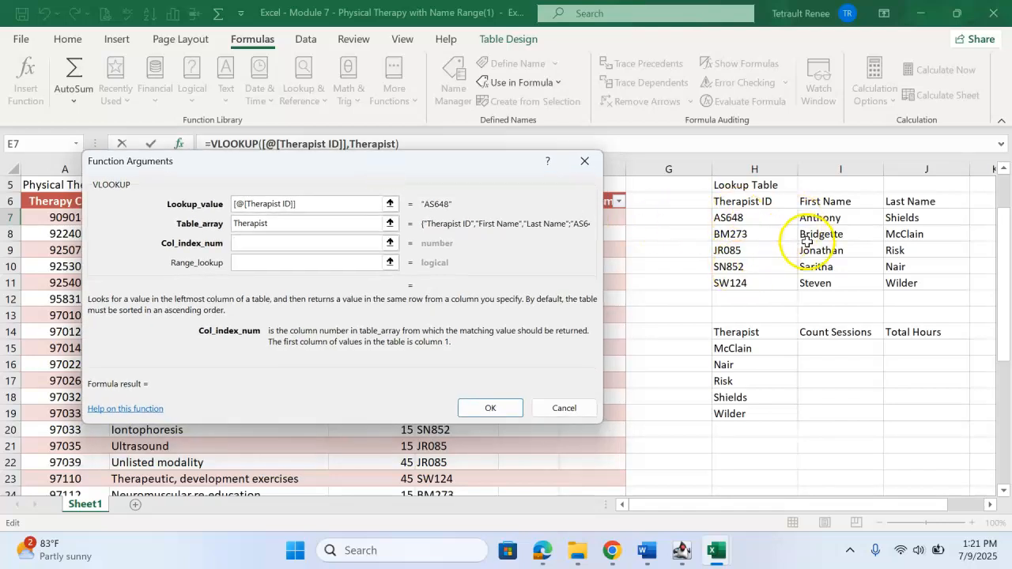
left_click(325, 242)
type("2")
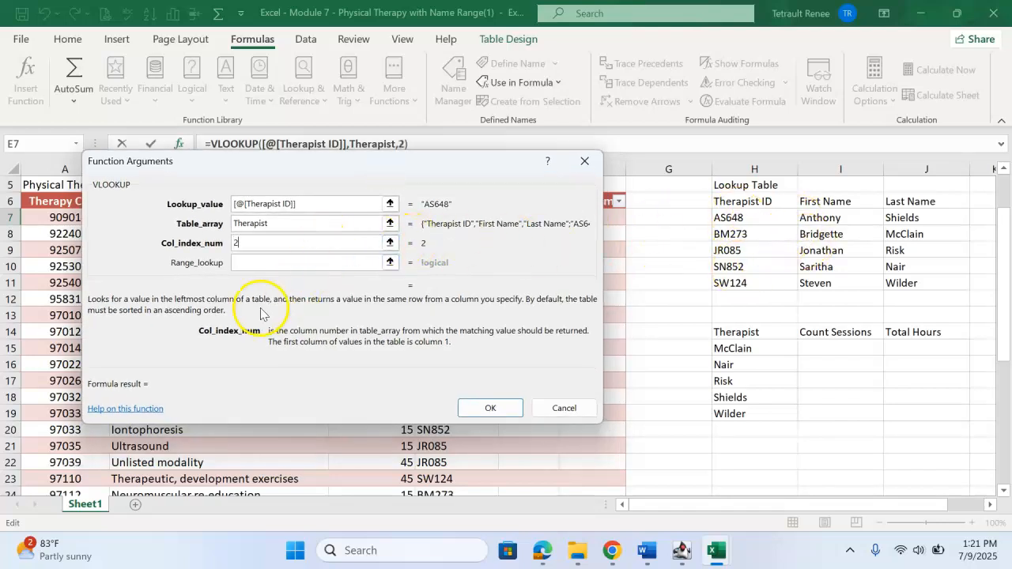
left_click(258, 263)
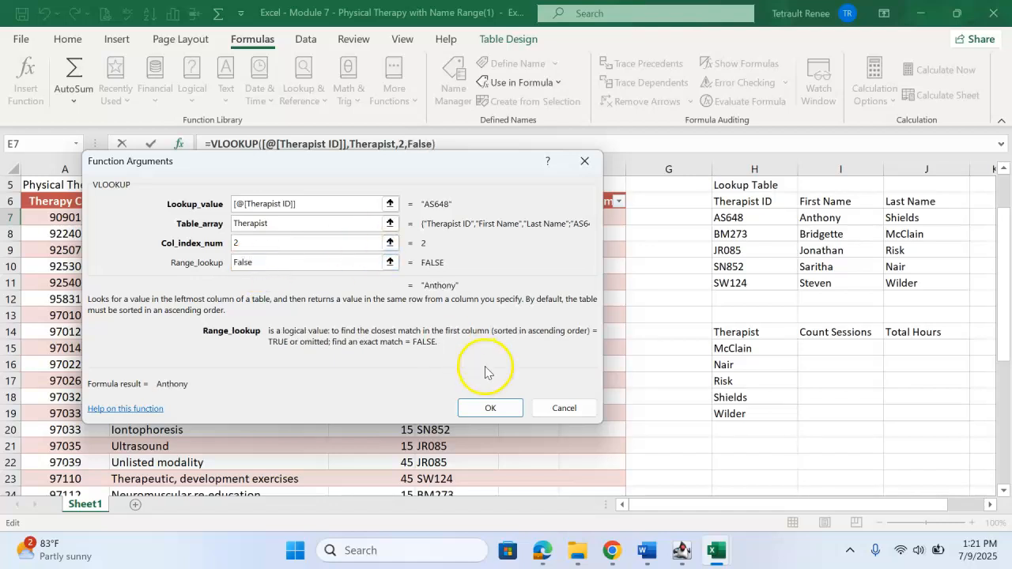
left_click(471, 406)
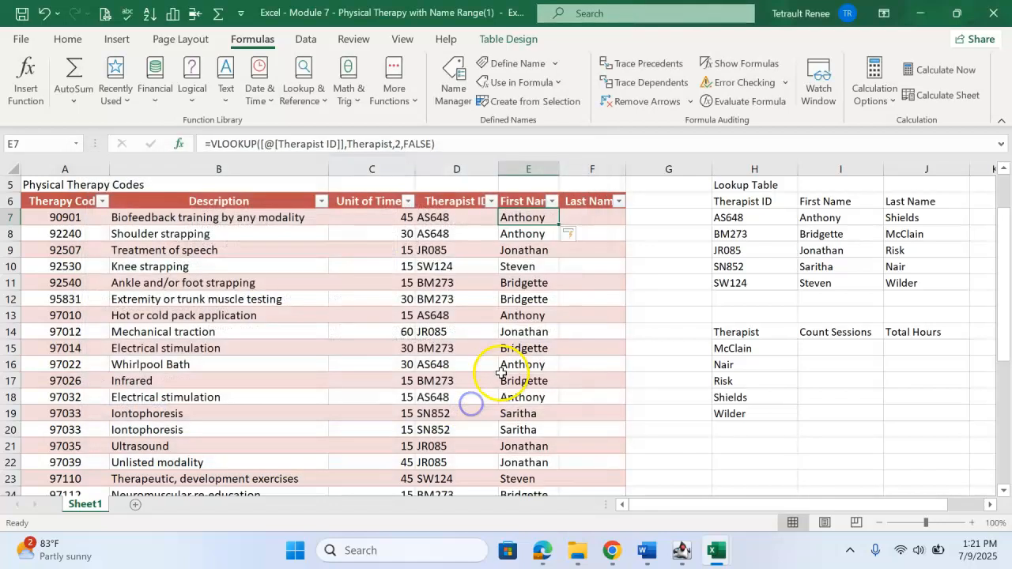
Fill the Last Name column from F7 with a VLOOKUP of the Therapist ID in Therapist, using column index 3 and range lookup False
left_click(582, 233)
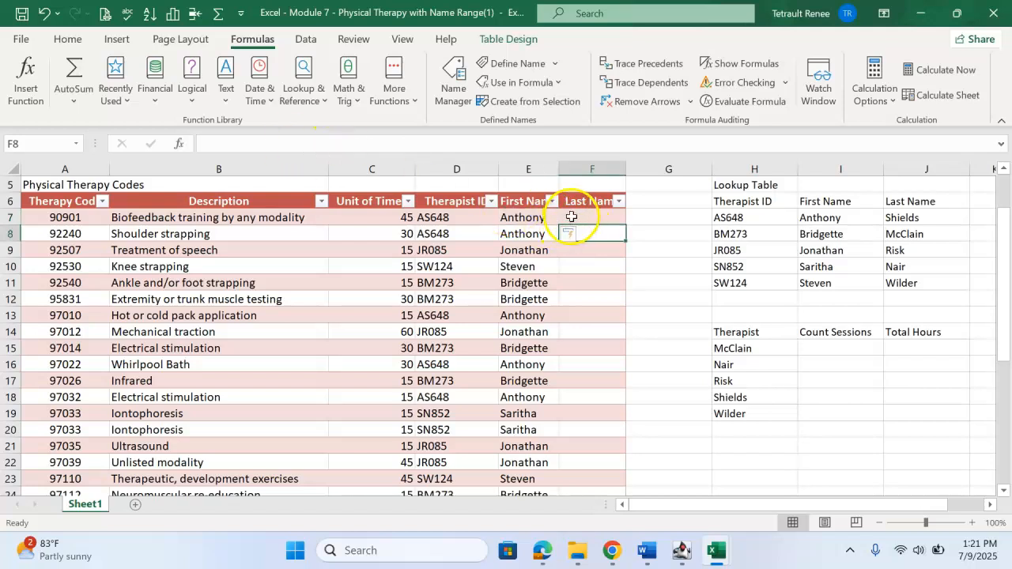
left_click(571, 217)
left_click(113, 89)
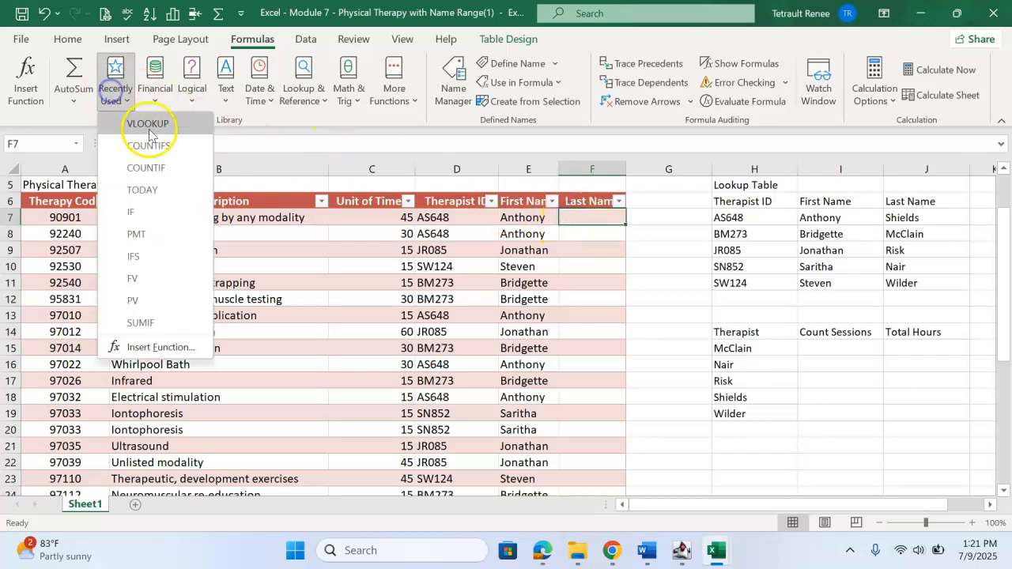
left_click(149, 124)
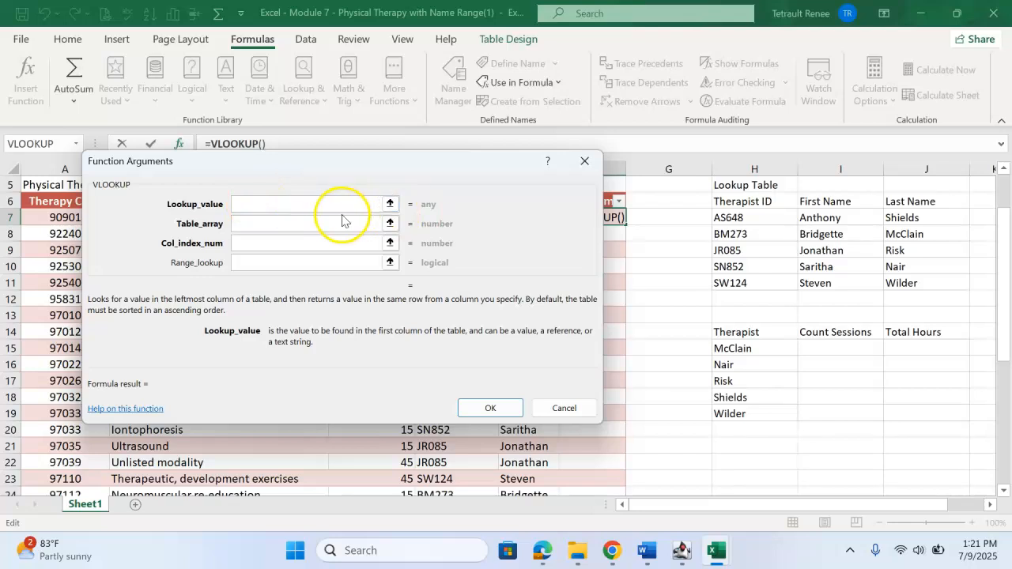
left_click_drag(404, 168, 795, 175)
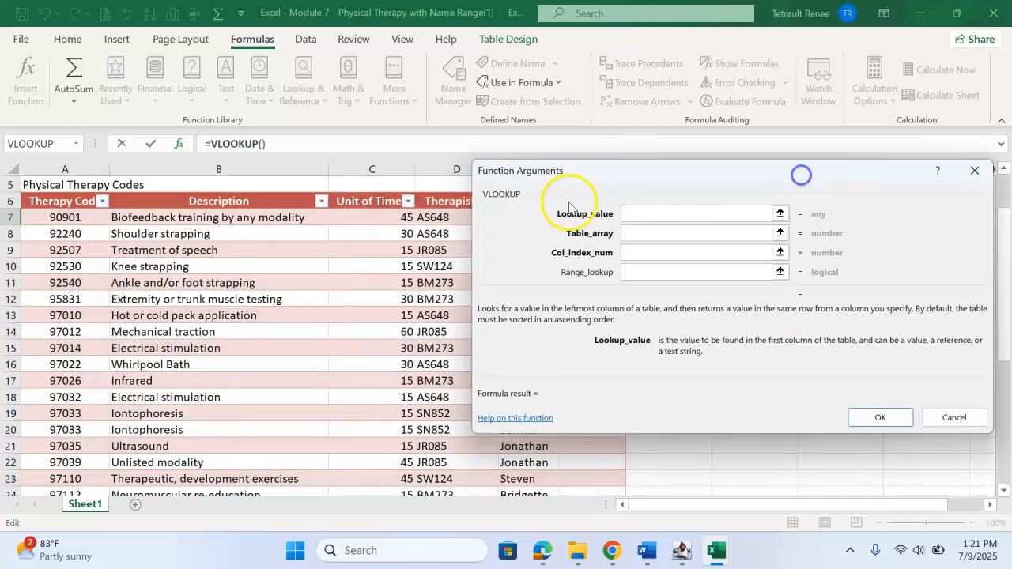
left_click(443, 217)
left_click(684, 239)
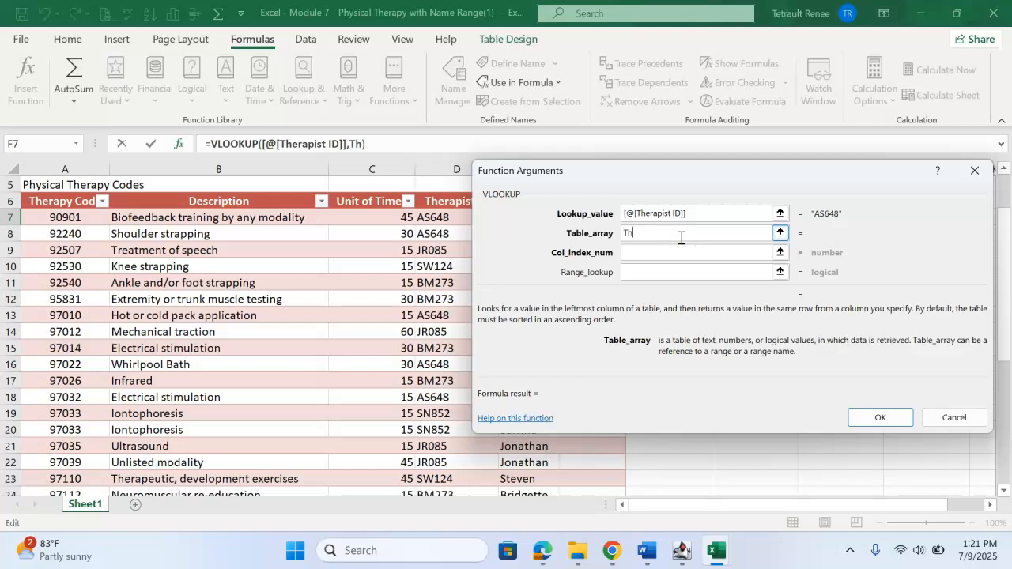
type("Therapist")
key("Tab")
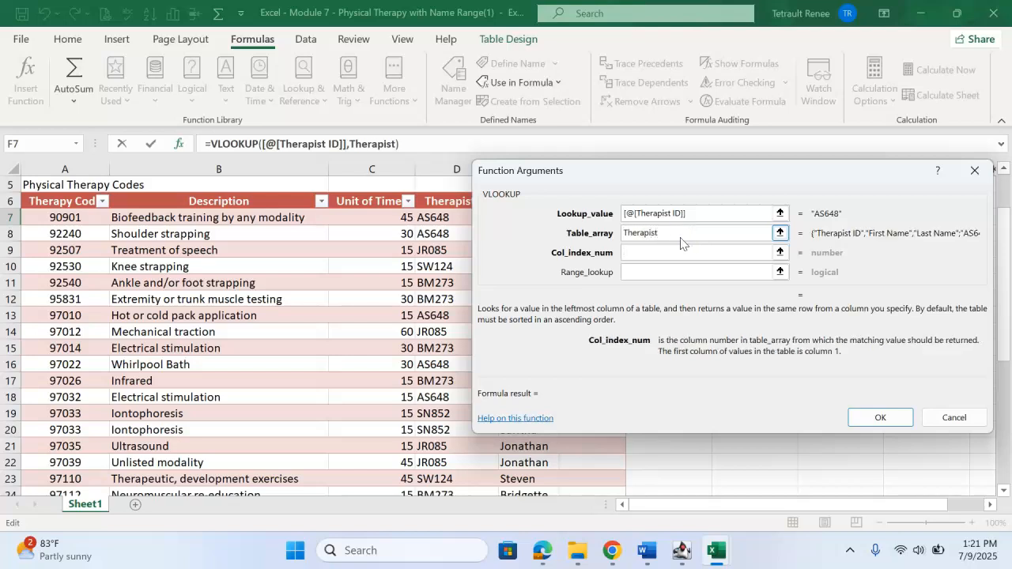
key("Tab")
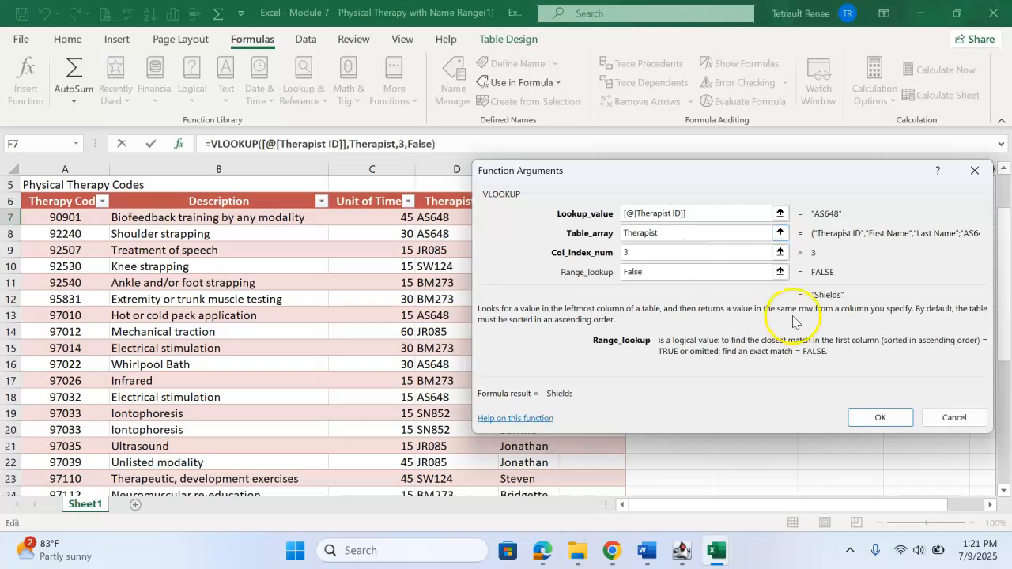
left_click(880, 417)
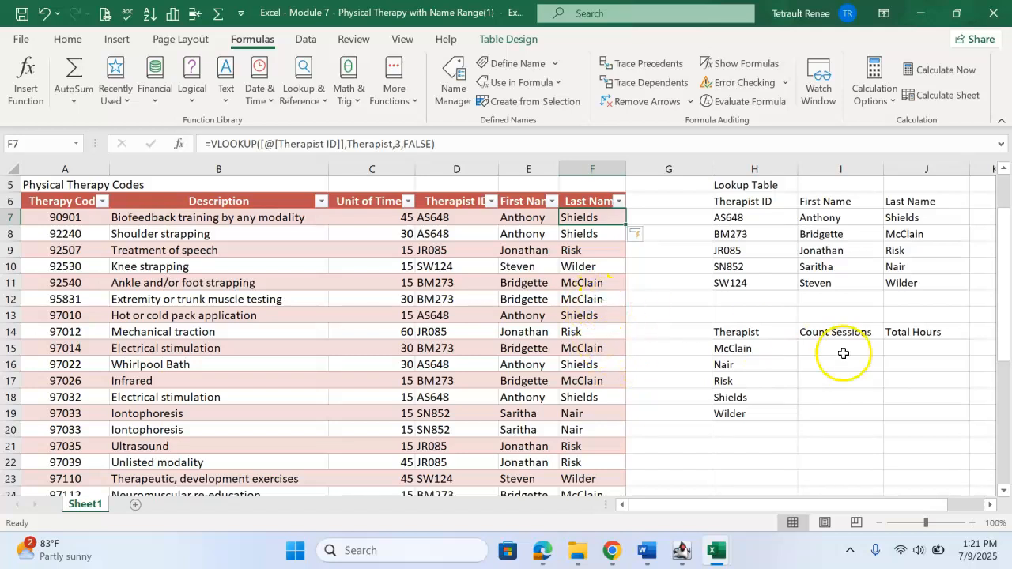
Sort the physical therapy codes table by the Last Name column from A to Z
left_click(818, 347)
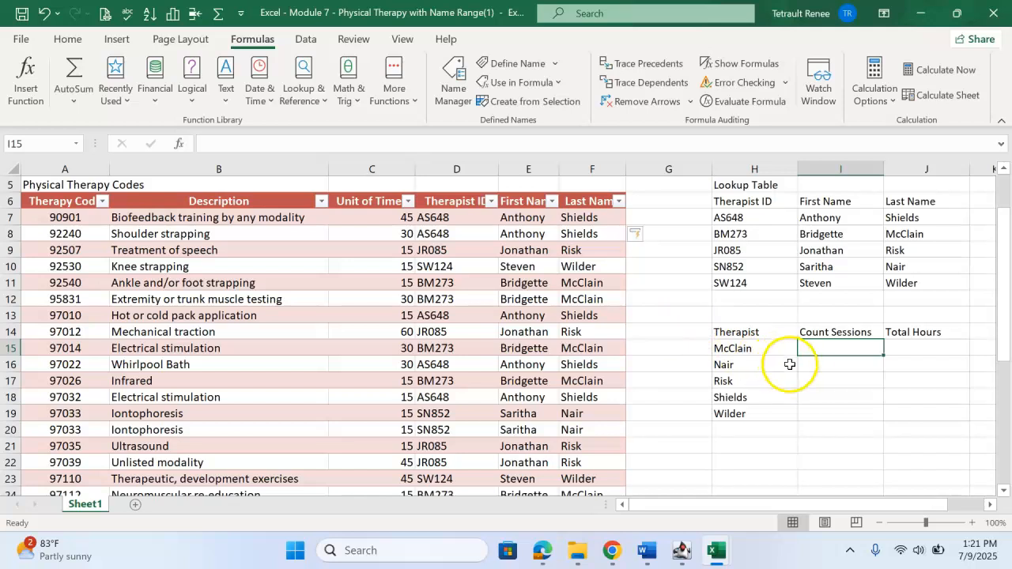
left_click(903, 344)
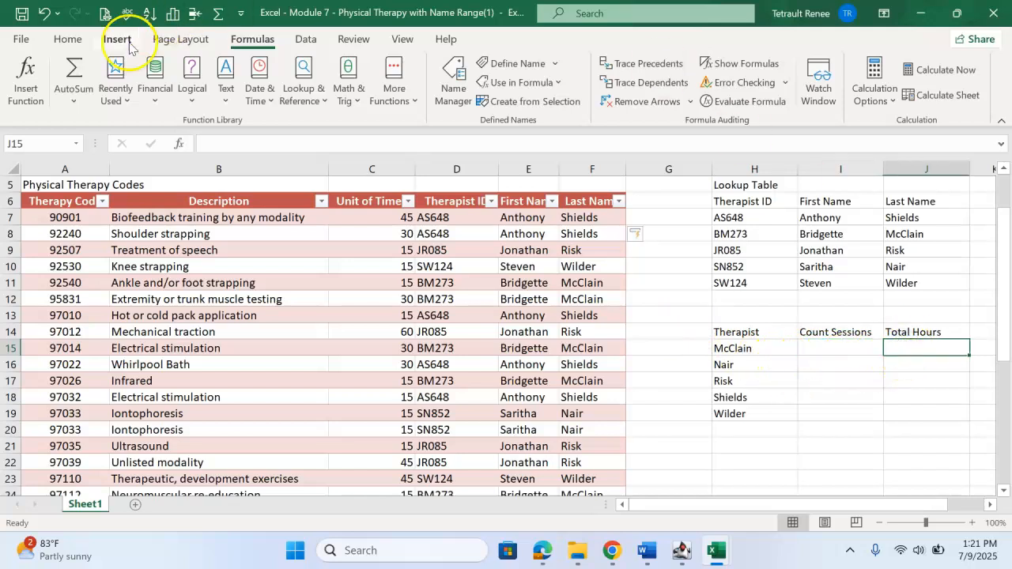
left_click(103, 201)
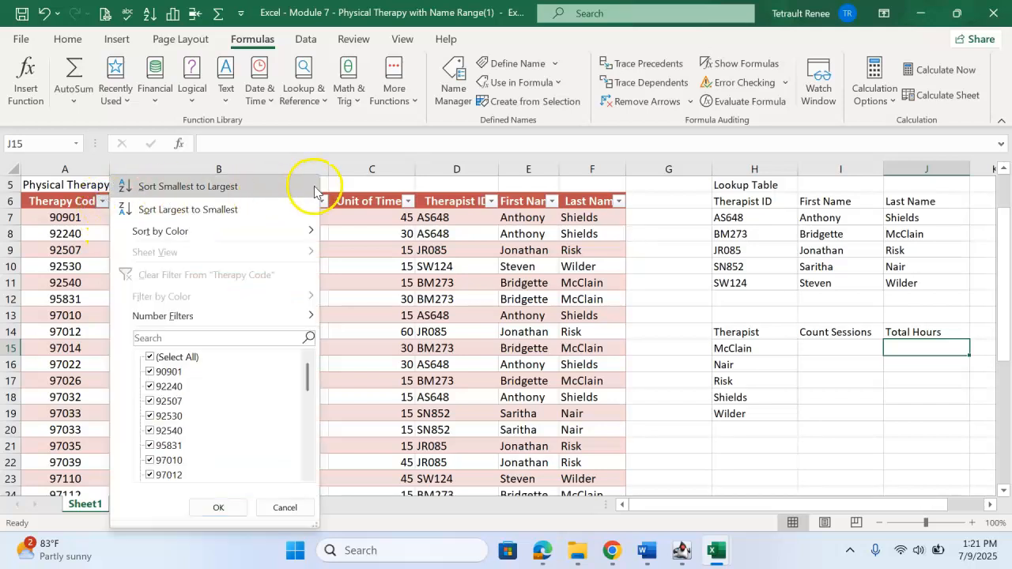
left_click(374, 203)
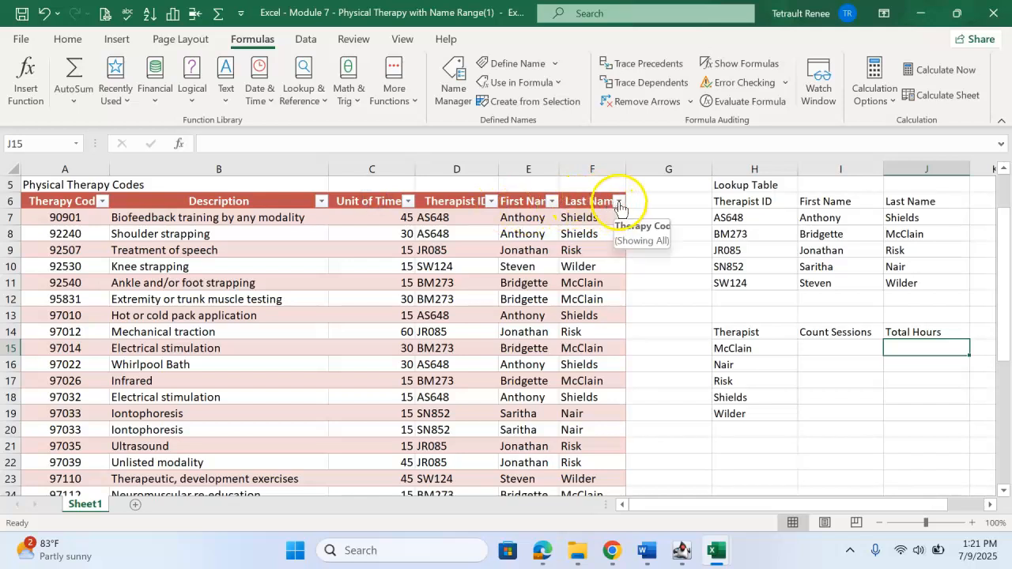
left_click(617, 203)
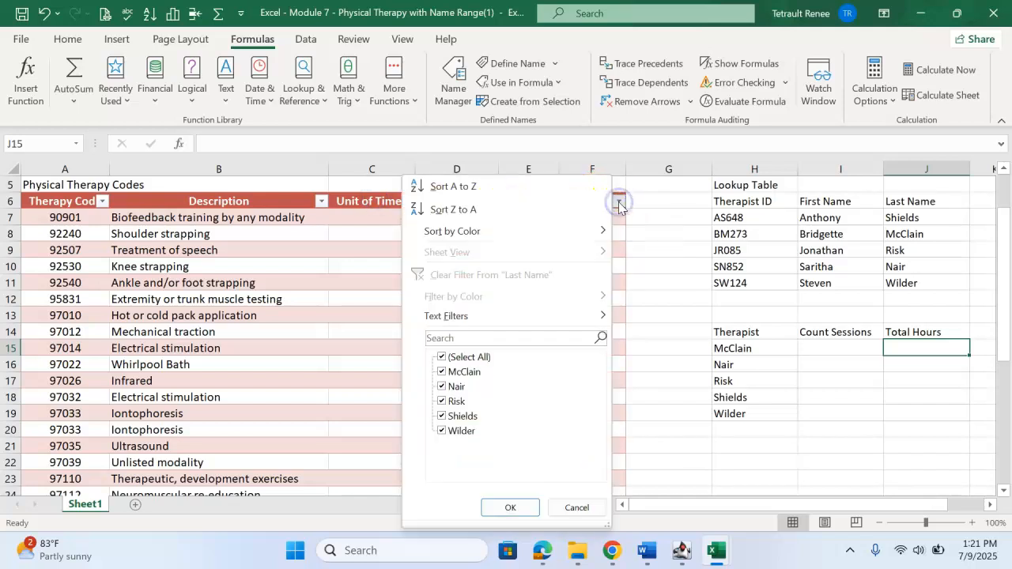
left_click(469, 190)
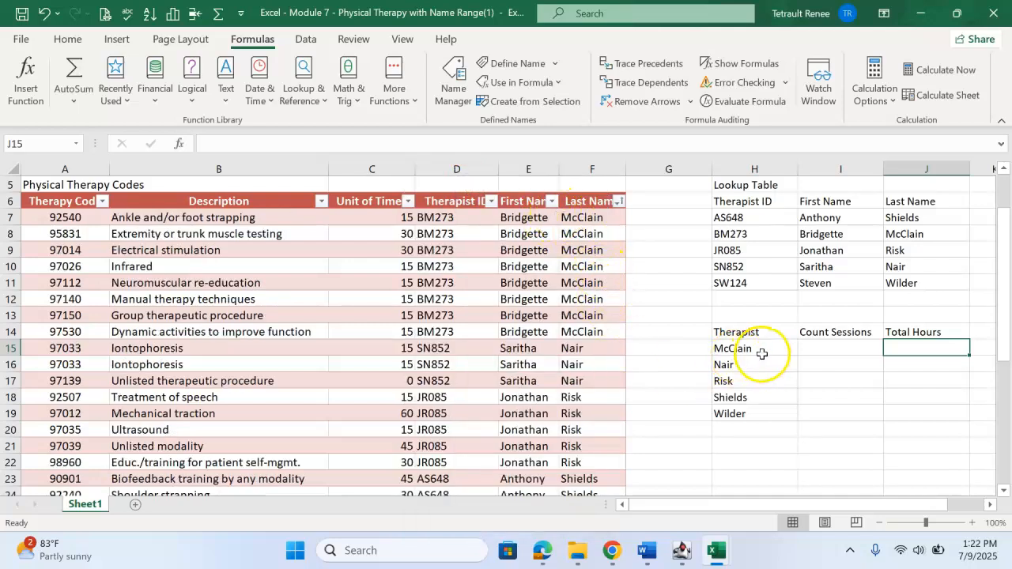
Count the first therapist's sessions in I15 with a COUNT of the Unit of Time cells C7:C14
left_click(826, 342)
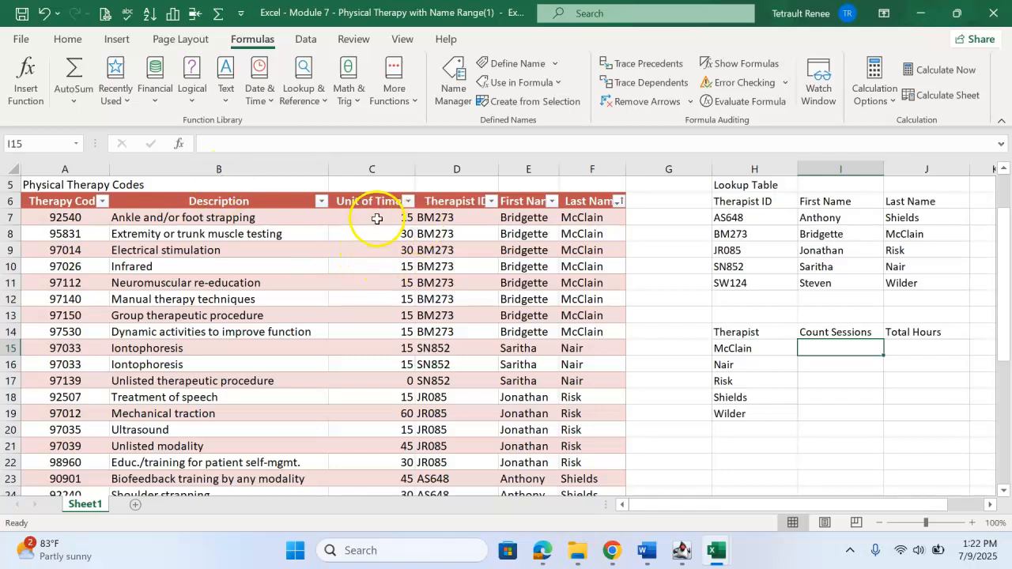
left_click(91, 97)
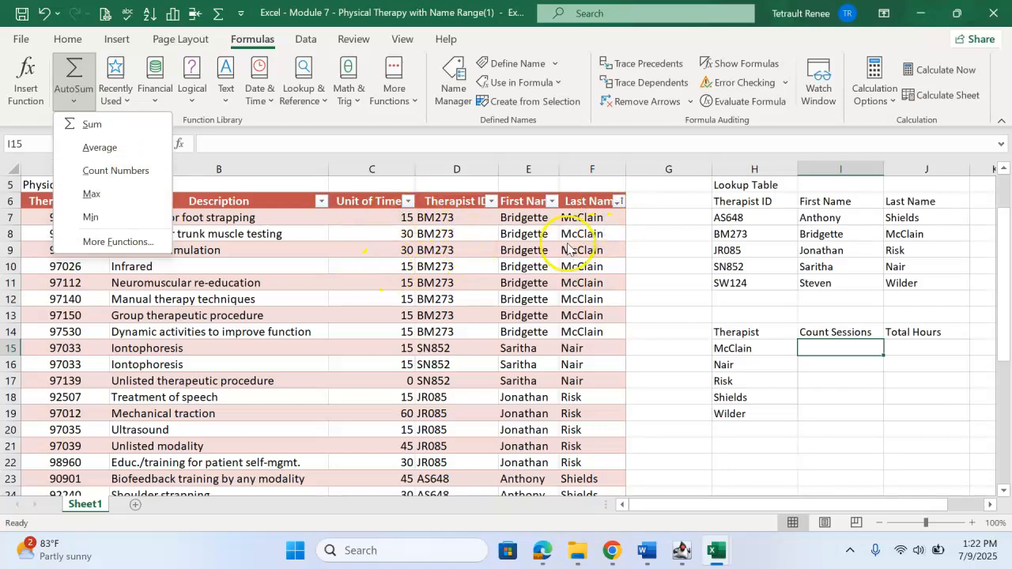
left_click(838, 347)
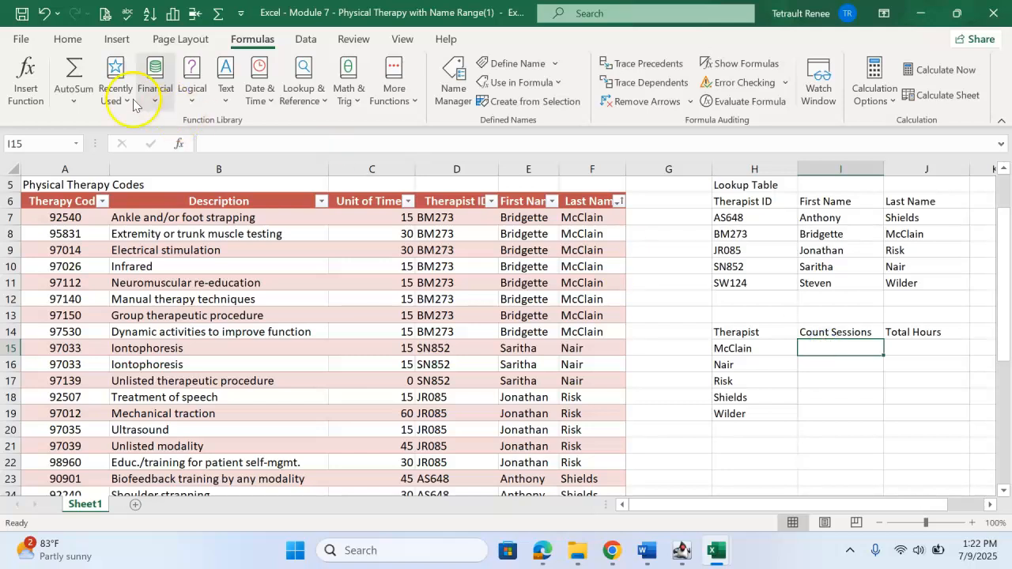
left_click(73, 95)
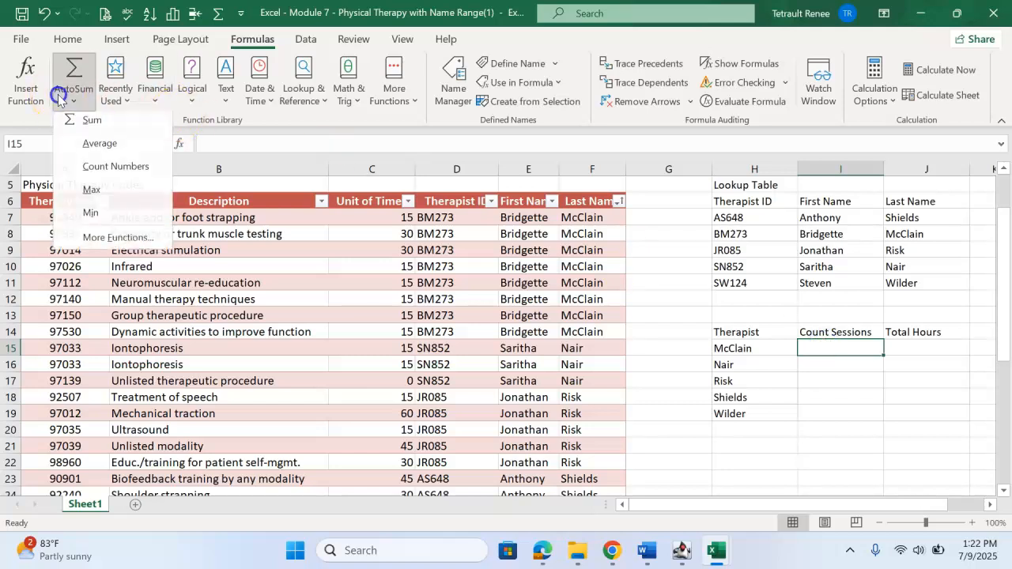
left_click(110, 172)
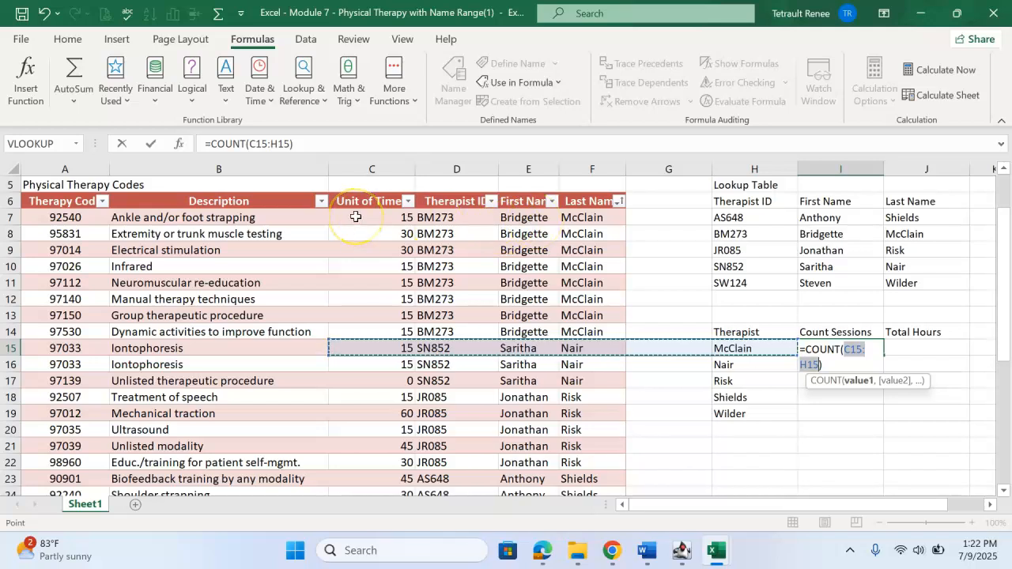
left_click_drag(351, 217, 355, 332)
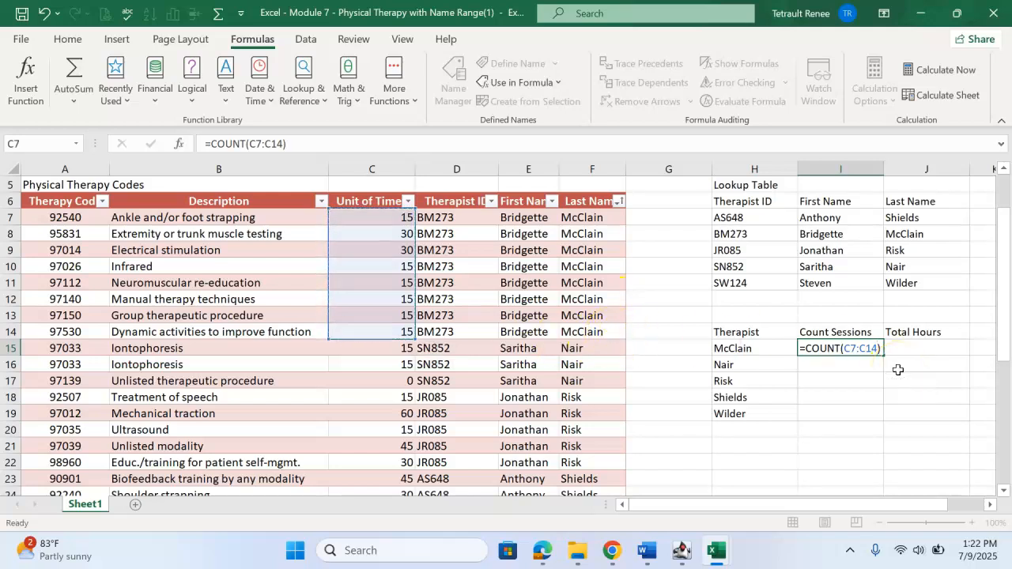
key("Return")
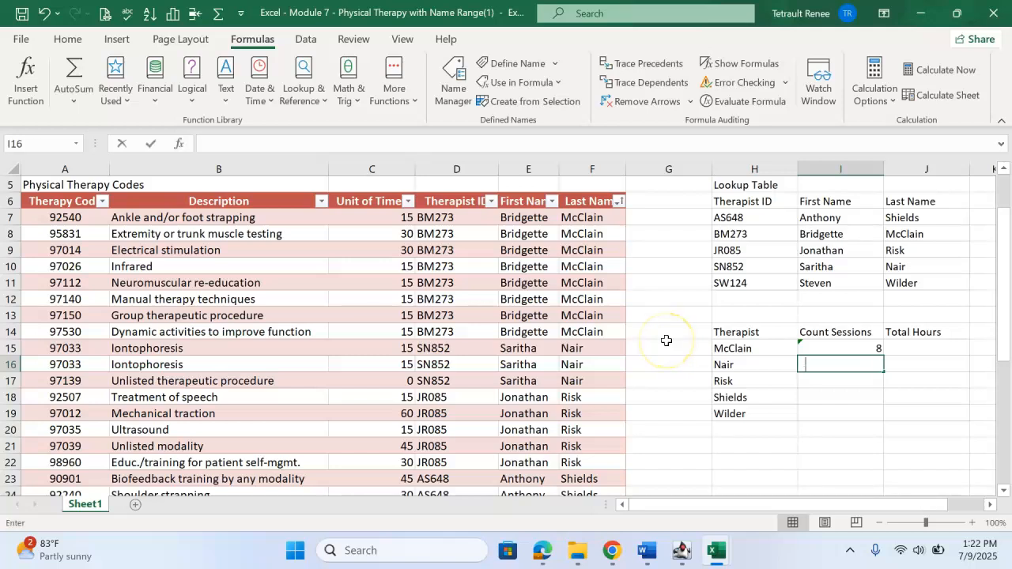
Count the second therapist's sessions in I16 with a COUNTA of the Last Name cells F15:F17
type("=counta")
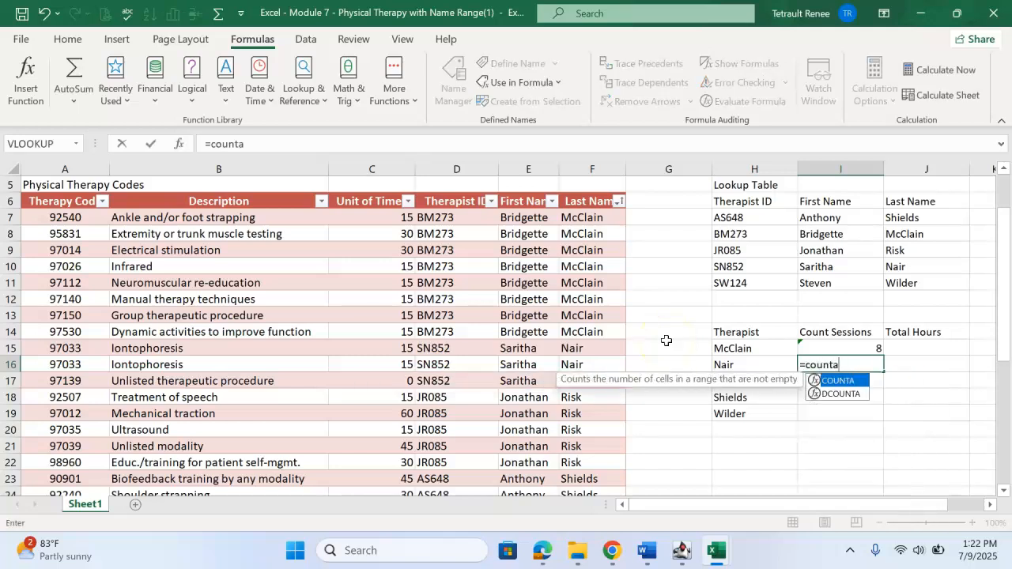
type("(")
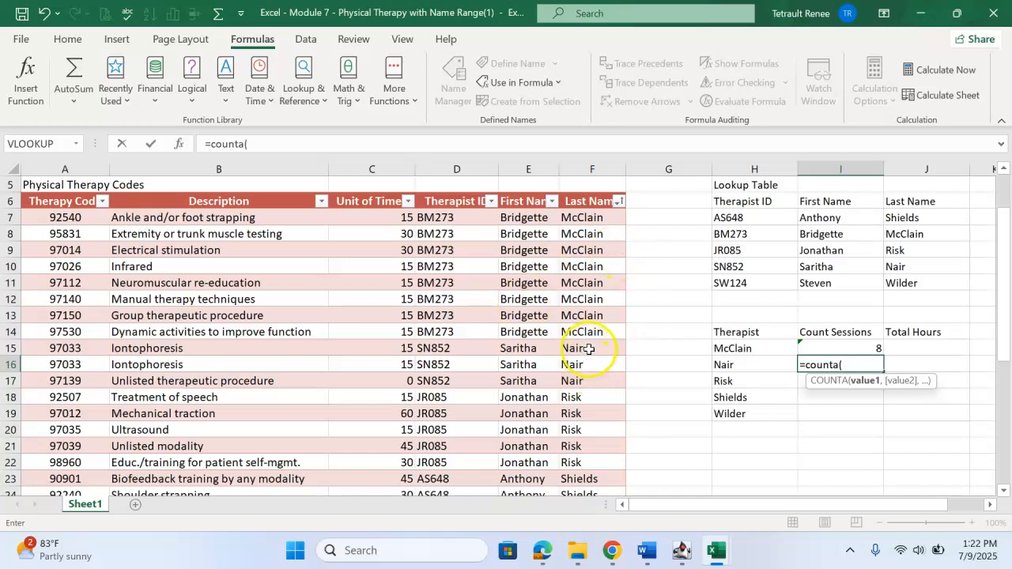
left_click_drag(589, 349, 595, 381)
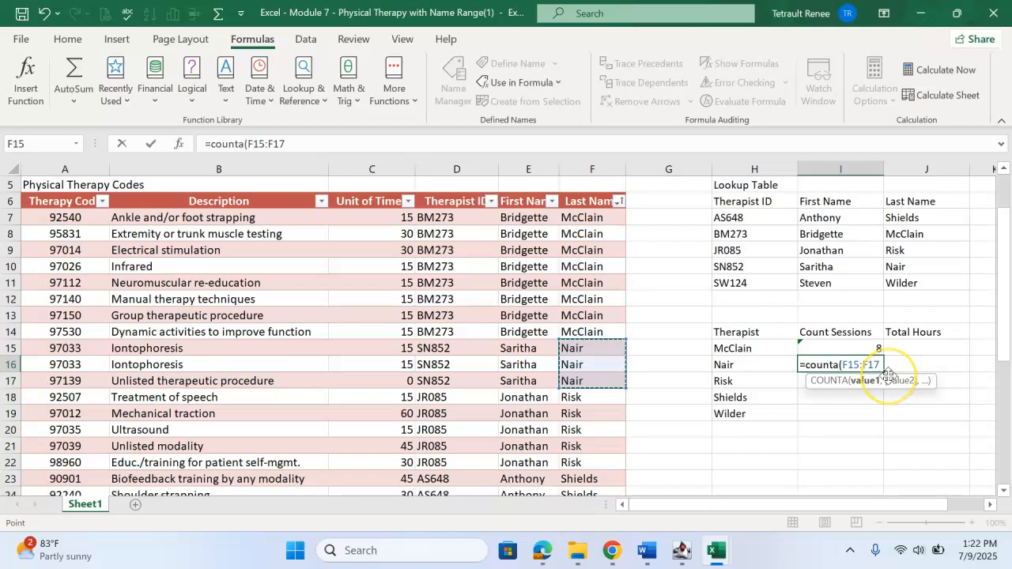
type(")")
key("Return")
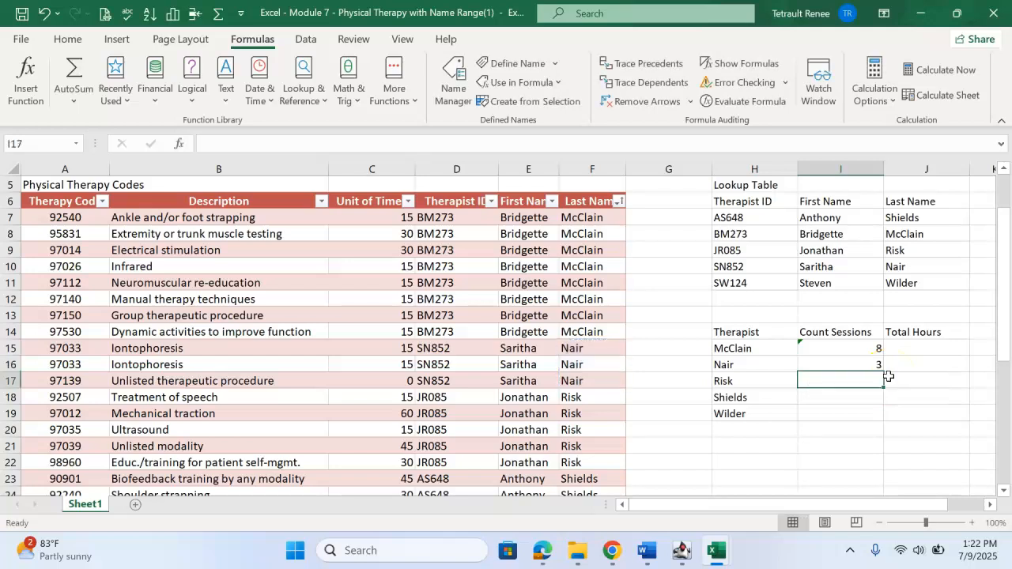
Check the error options for the COUNT formula in I15, open the help on the error and close it again
left_click(829, 349)
left_click(782, 349)
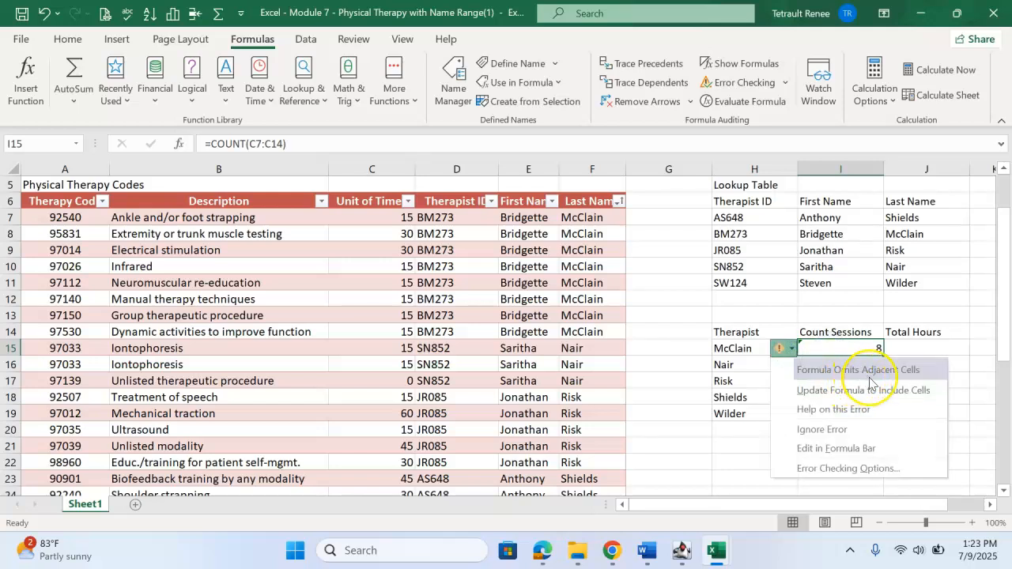
left_click(836, 411)
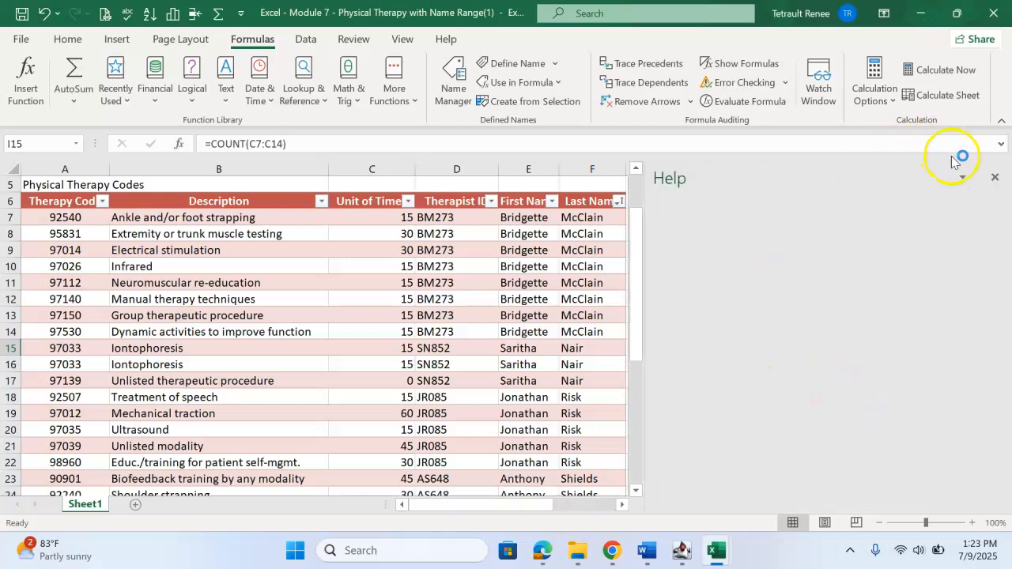
left_click(996, 180)
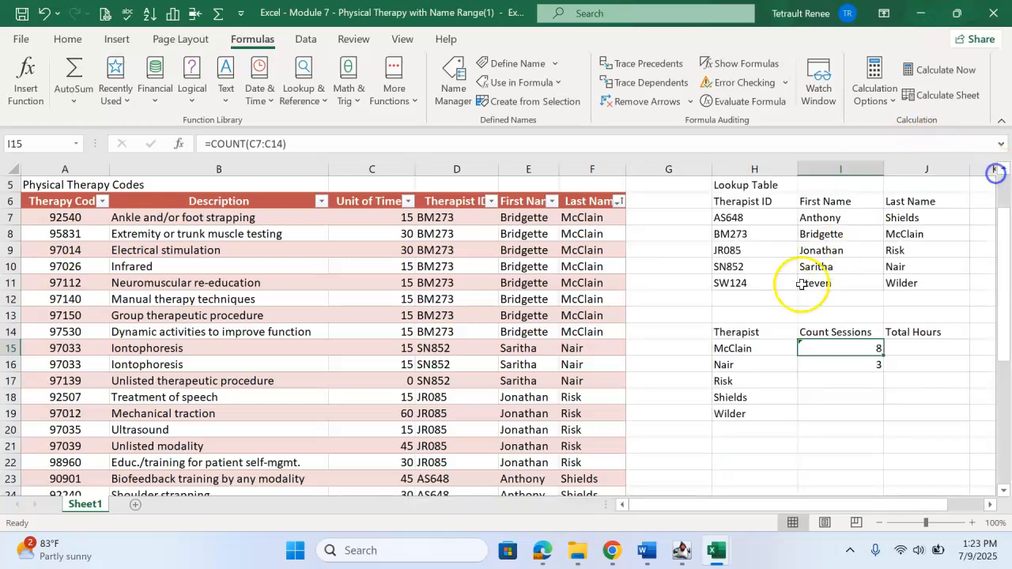
Show the sheet's formulas to compare the COUNT in I15 with the COUNTA in I16, and return to displaying values
left_click(819, 380)
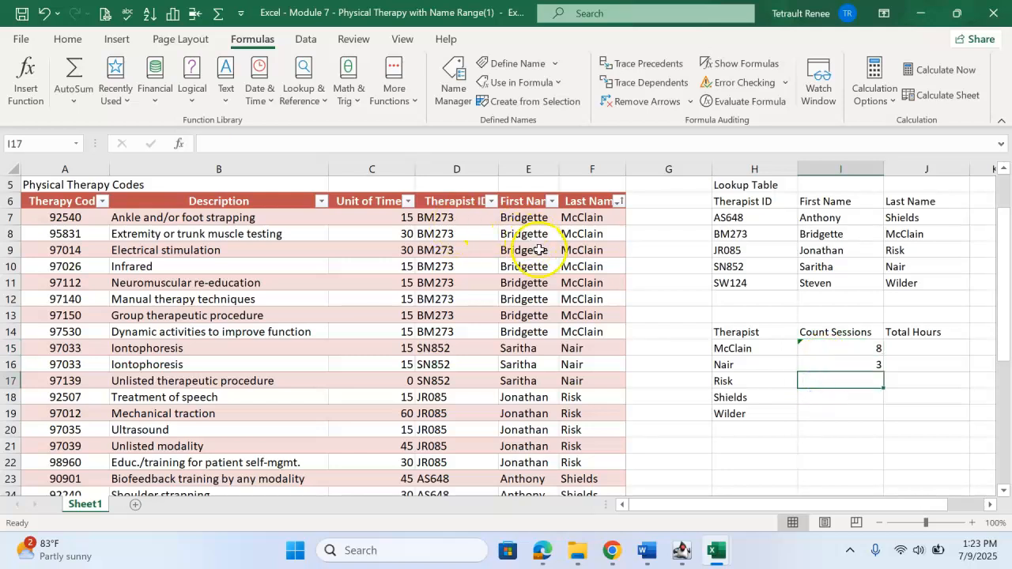
key("ctrl+grave")
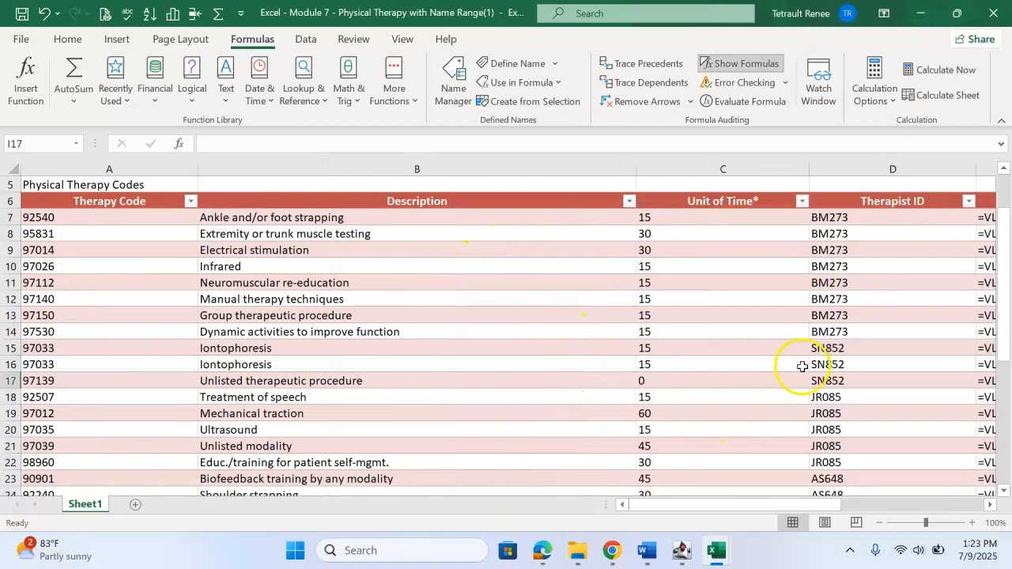
left_click_drag(792, 508, 934, 508)
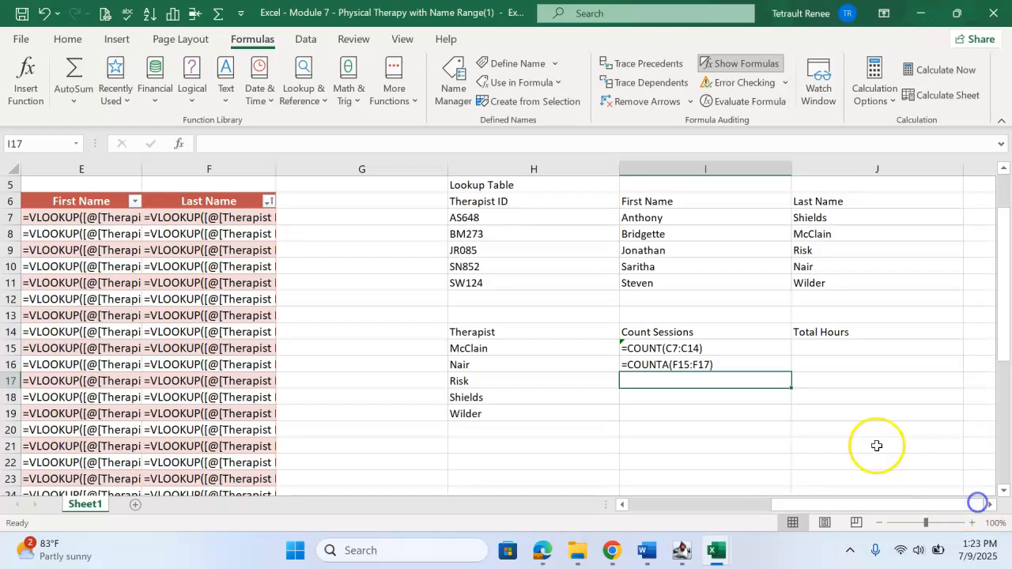
left_click(654, 351)
left_click(672, 364)
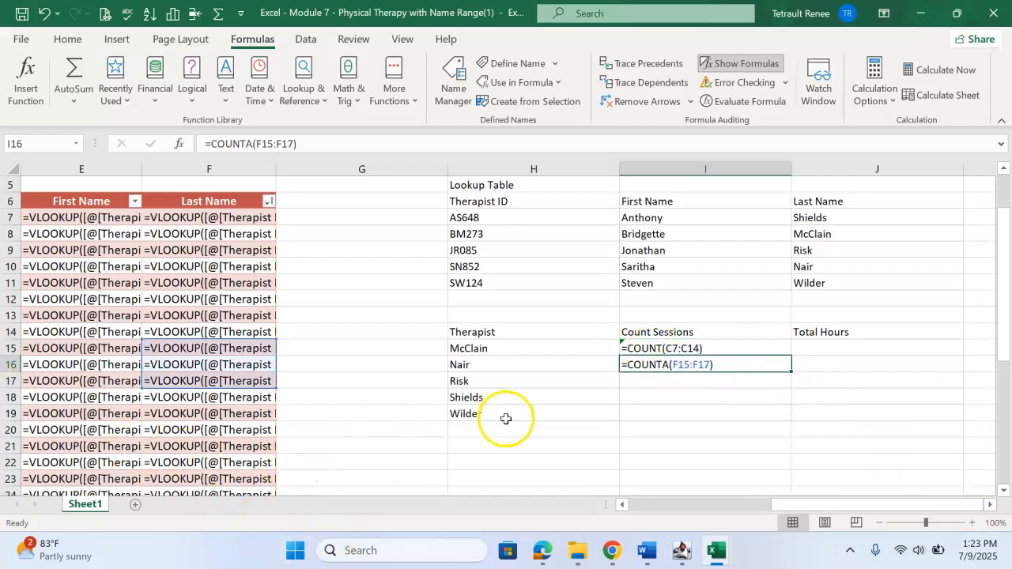
key("ctrl+grave")
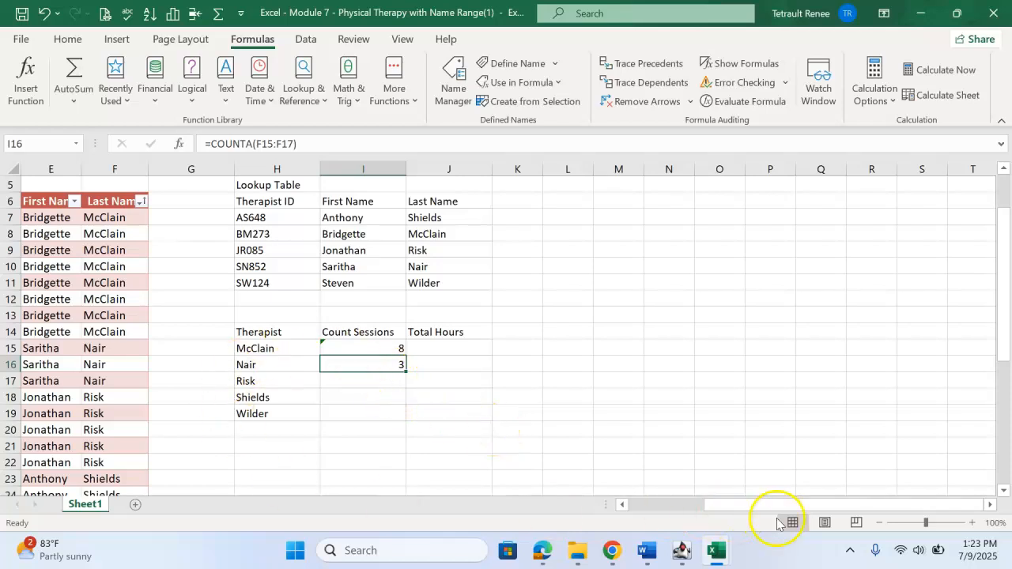
left_click_drag(773, 506, 692, 522)
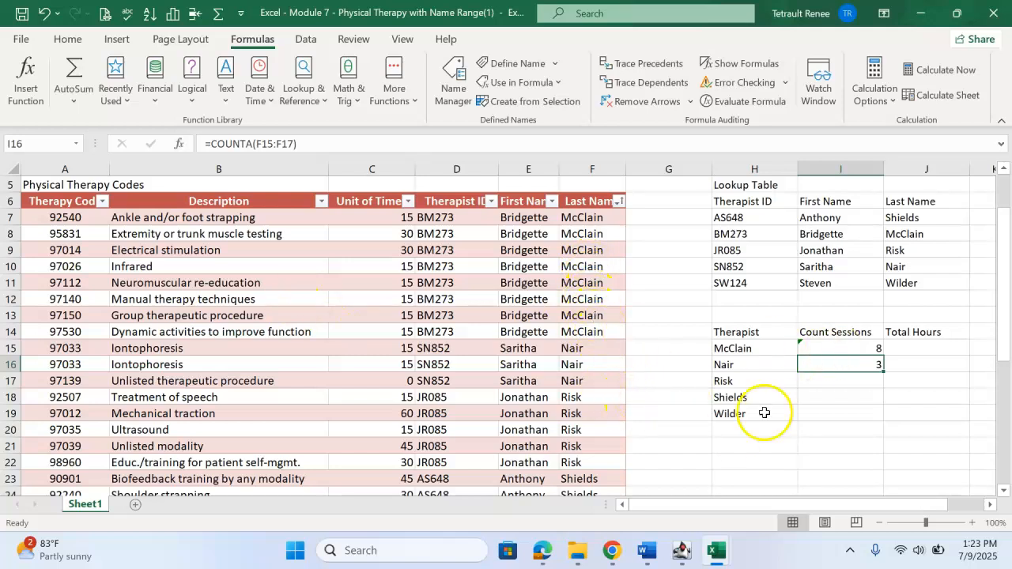
Count the third therapist's sessions in I17 with a COUNT of the Unit of Time cells C18:C22
left_click(827, 380)
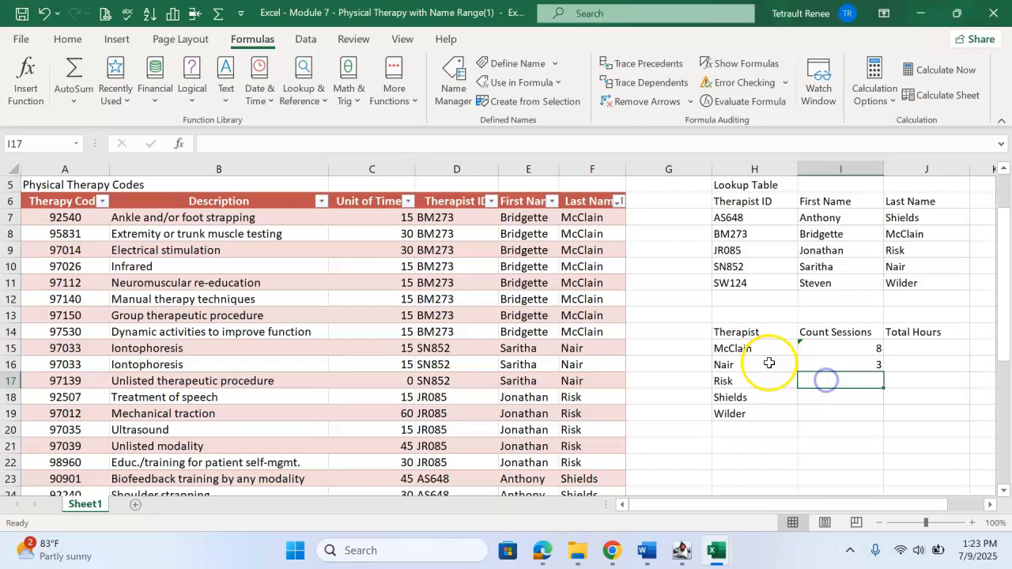
left_click(73, 100)
left_click(113, 185)
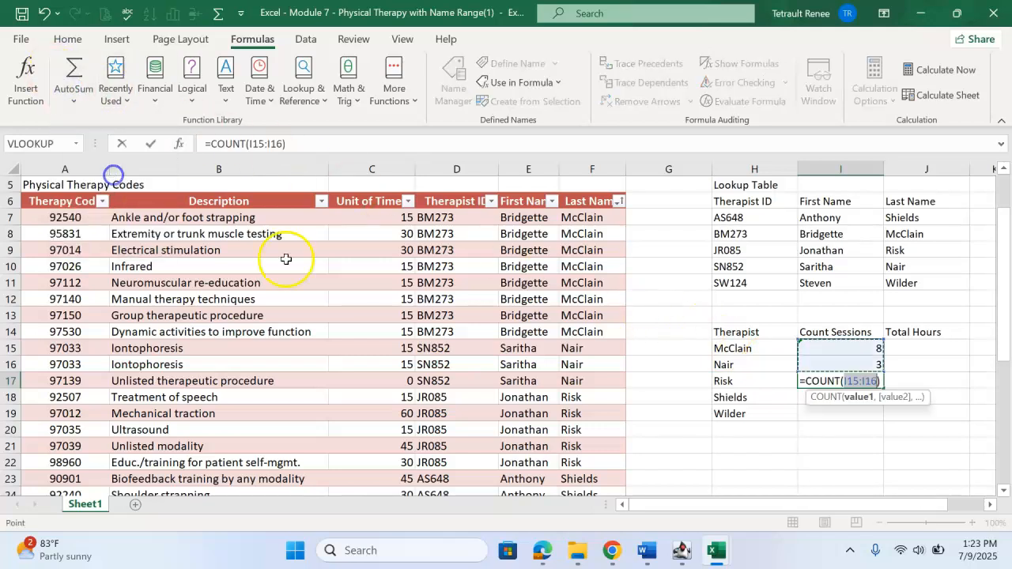
left_click_drag(392, 399, 395, 463)
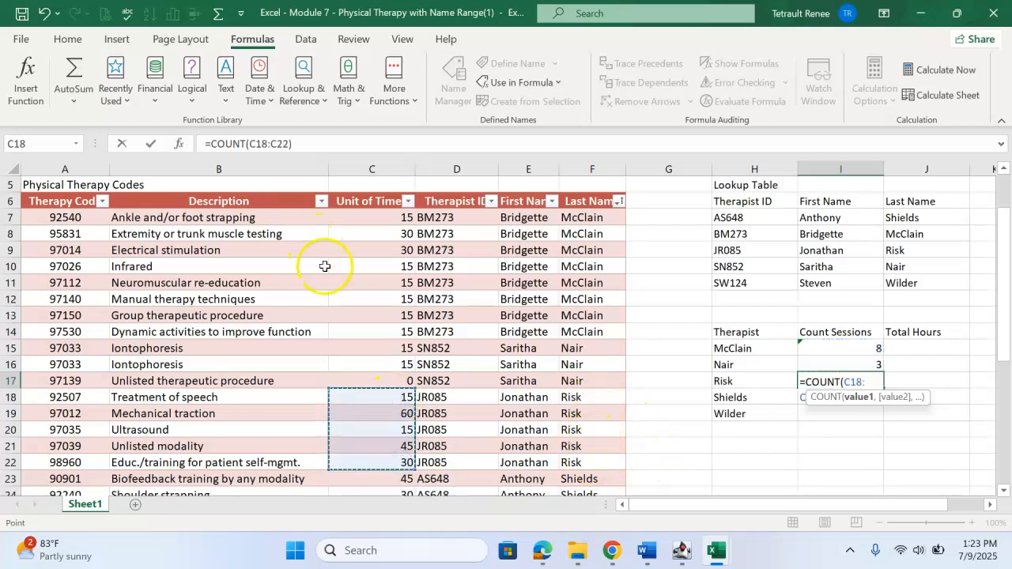
key("Return")
Count the fourth therapist's sessions in I18 with a COUNTA of the Last Name cells F23:F32
scroll(726, 348, "down", 2)
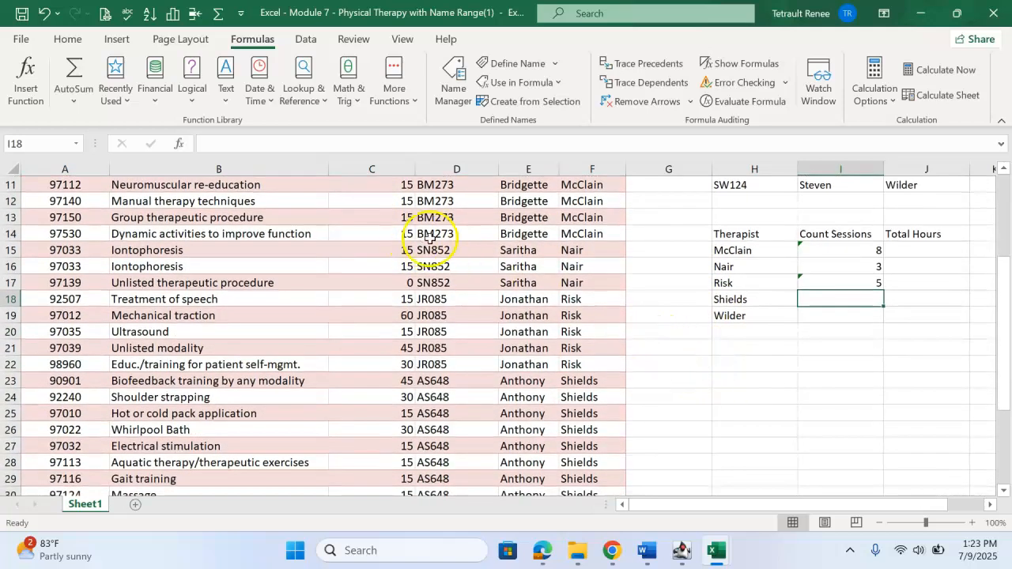
type("=counta(")
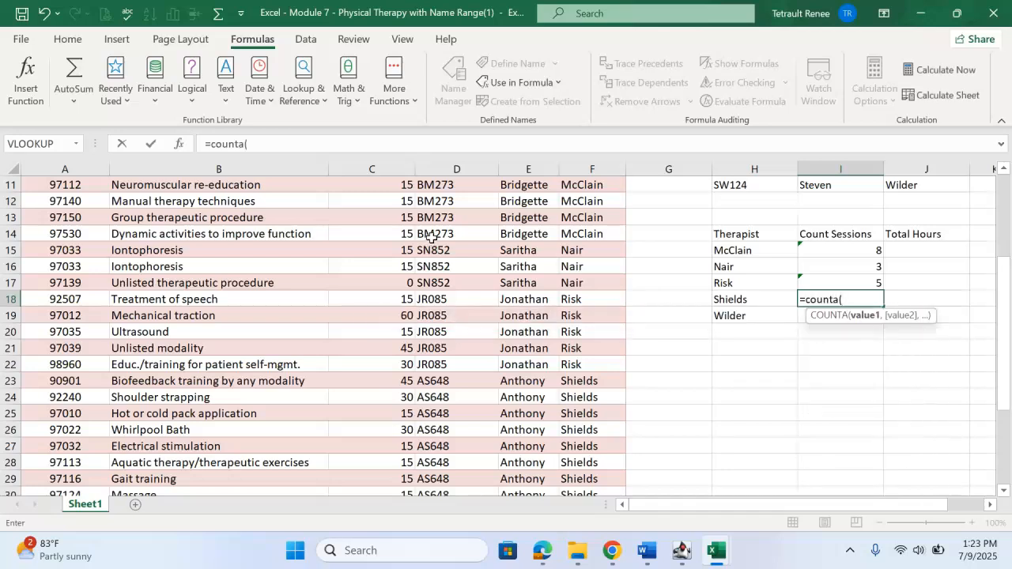
left_click_drag(614, 383, 612, 430)
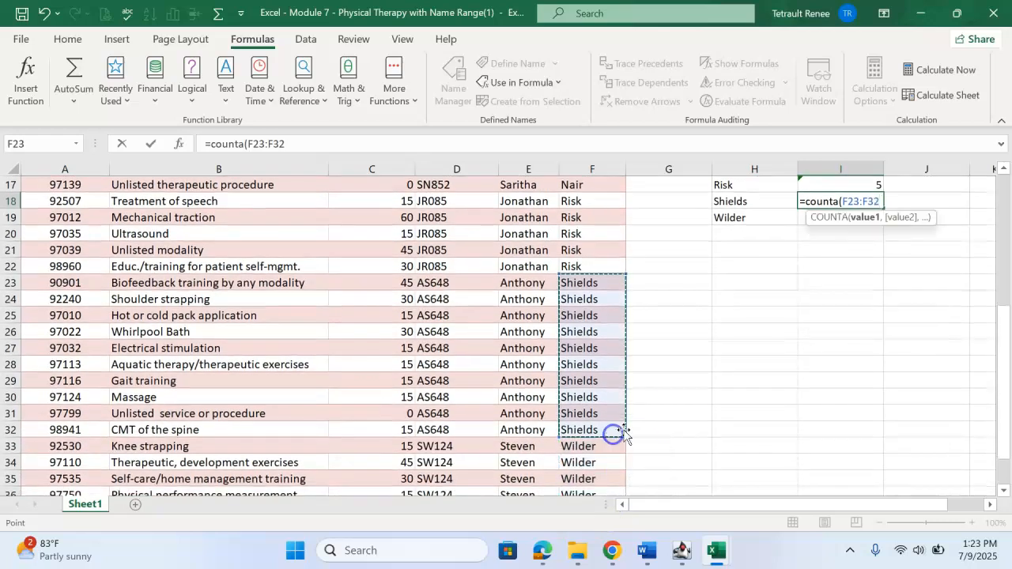
key("Return")
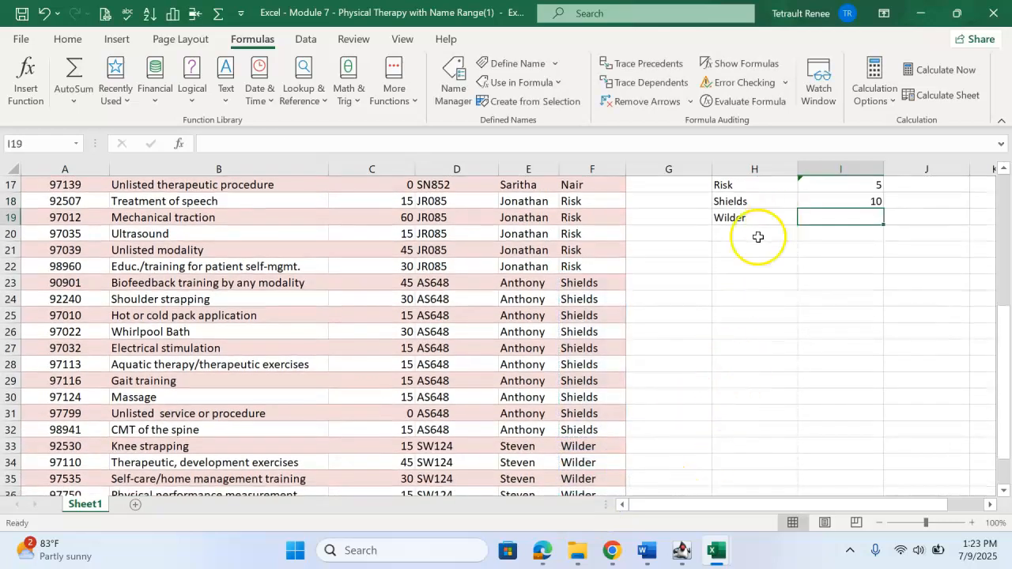
Count the fifth therapist's sessions in I19 with a COUNTA of the Last Name cells F33:F36
type("=C")
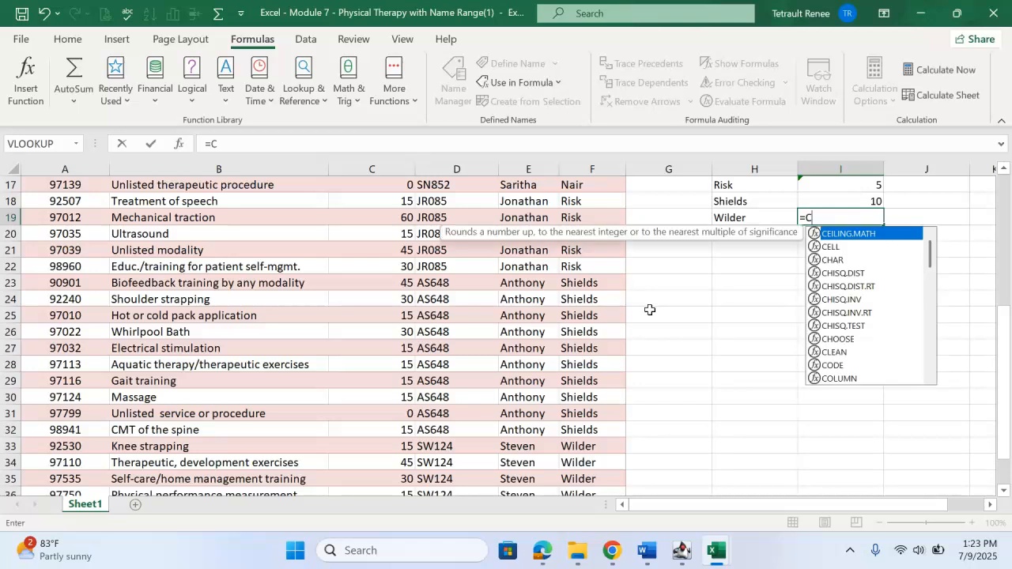
type("OUNTA(")
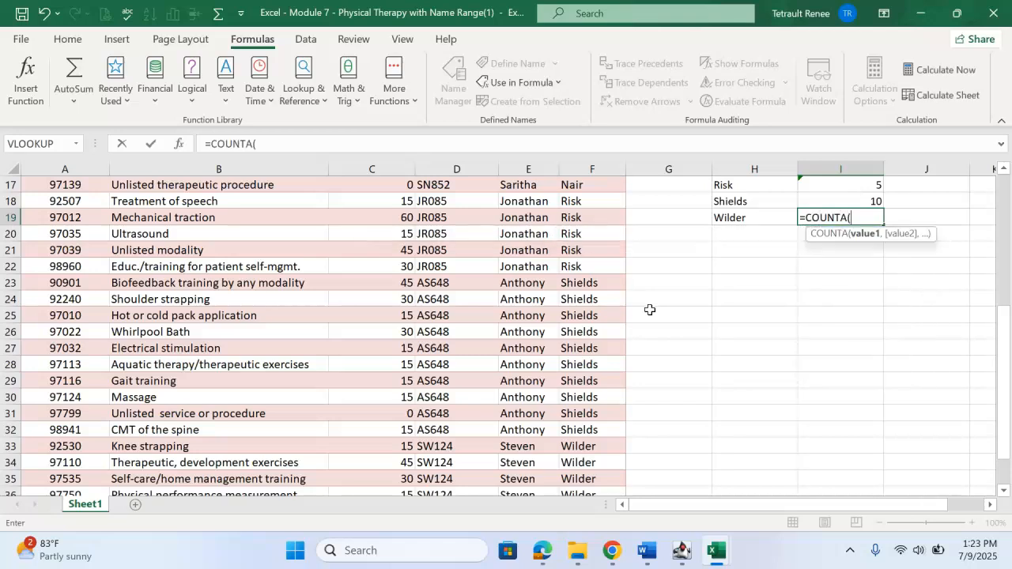
scroll(581, 396, "down", 1)
left_click_drag(588, 397, 592, 442)
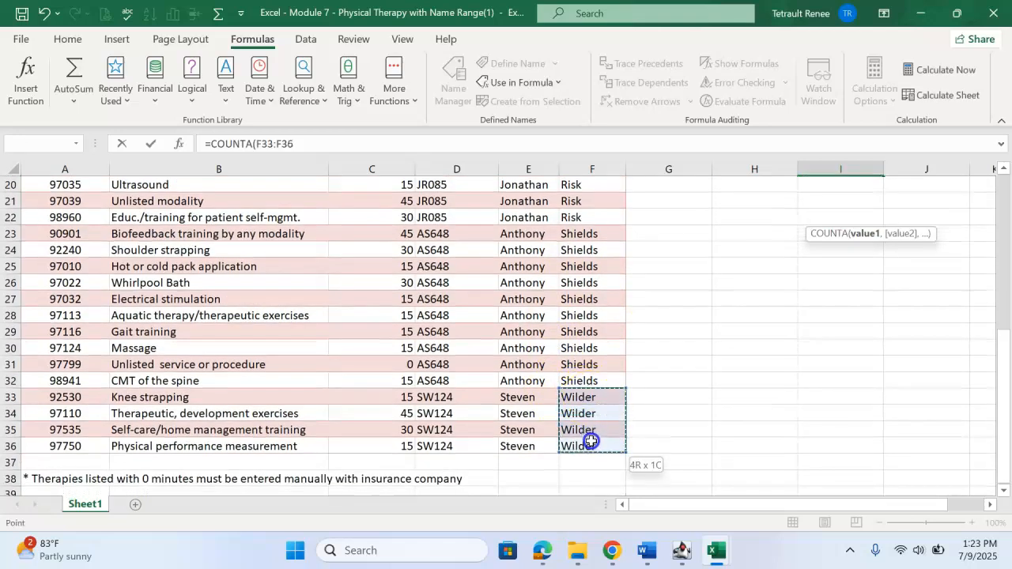
key("Return")
Ignore the formula errors flagged on the COUNT cells I15 and I17 in the Count Sessions column
scroll(788, 459, "up", 3)
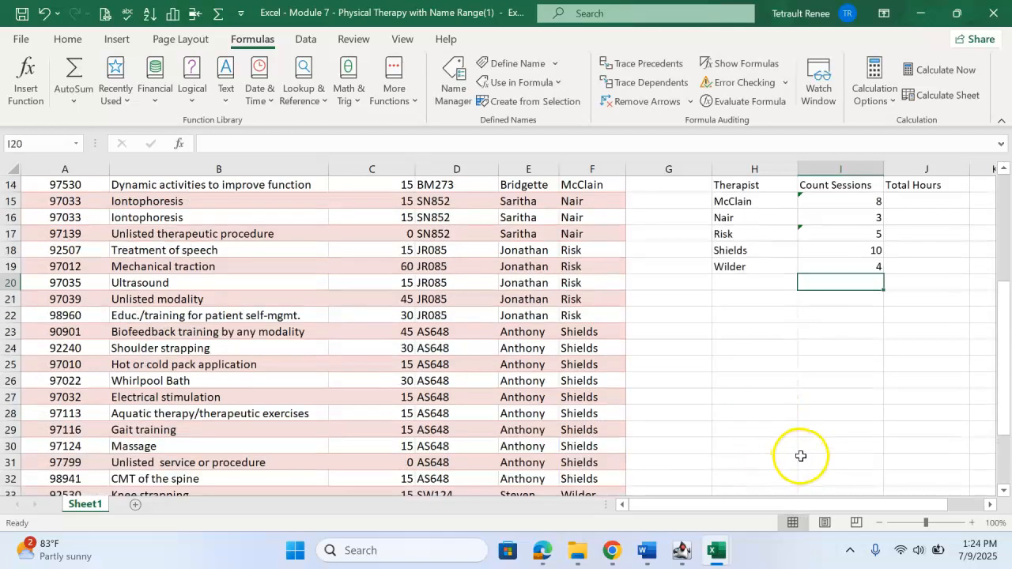
left_click(926, 250)
left_click(829, 250)
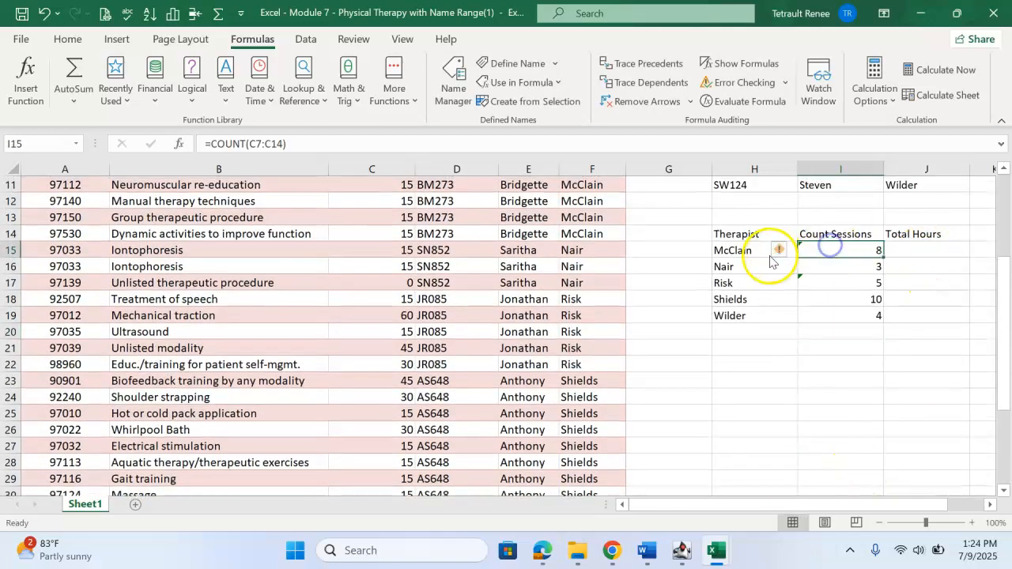
left_click(779, 251)
left_click(827, 332)
left_click(822, 267)
left_click(822, 282)
left_click(779, 282)
left_click(827, 367)
left_click(856, 332)
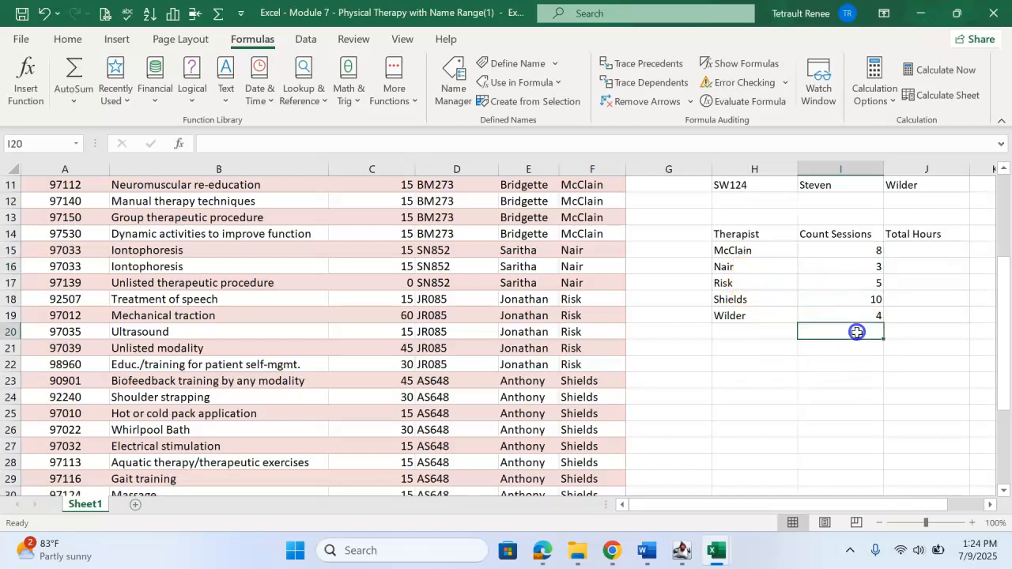
Show the sheet's formulas to review the COUNT and COUNTA ranges in I15:I19, and return to displaying values
key("ctrl+grave")
left_click_drag(817, 506, 971, 518)
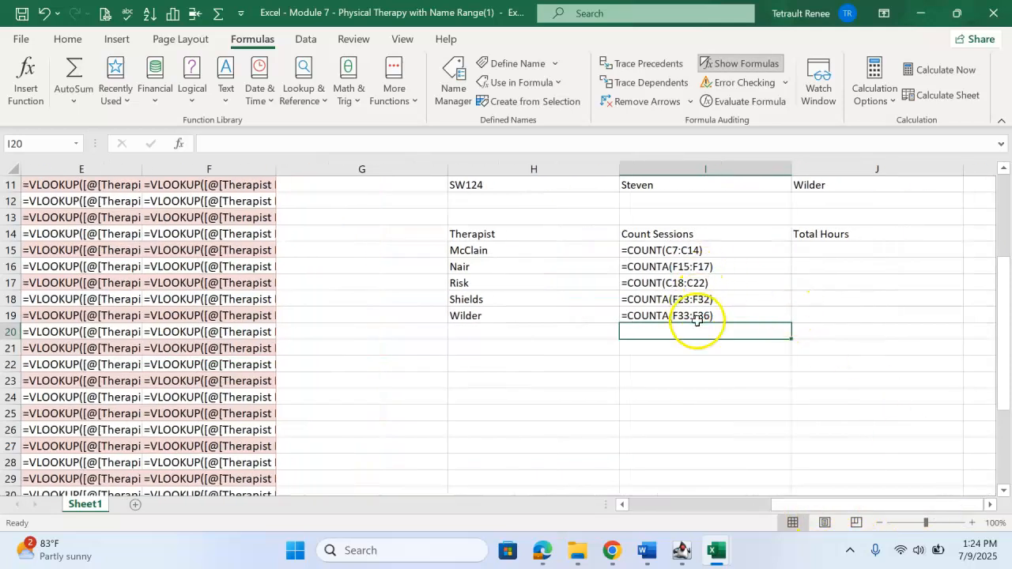
key("ctrl+grave")
Total the first therapist's time in J15 with a SUM of the Unit of Time cells C7:C14
left_click(443, 248)
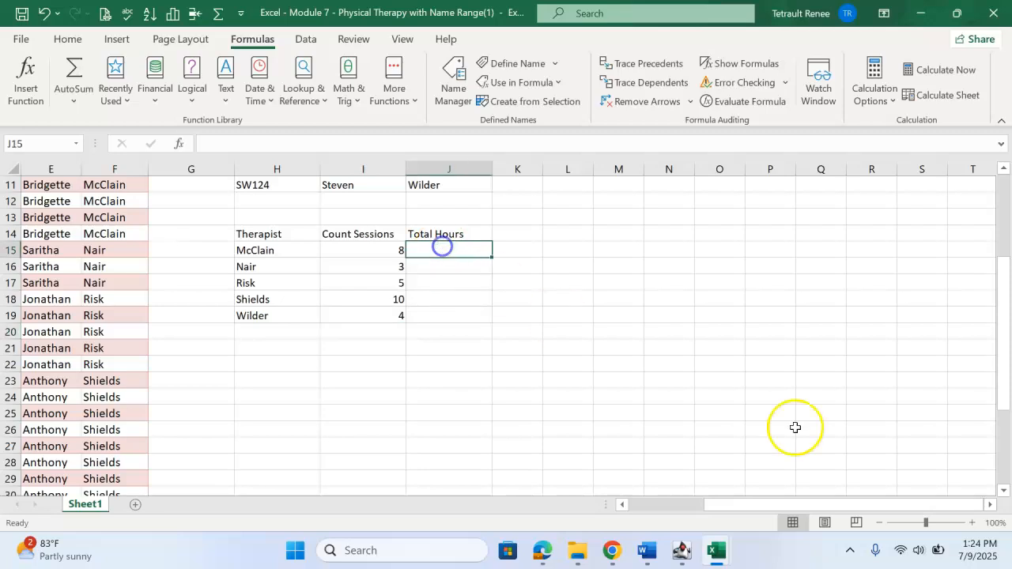
left_click_drag(877, 506, 735, 487)
scroll(721, 480, "up", 2)
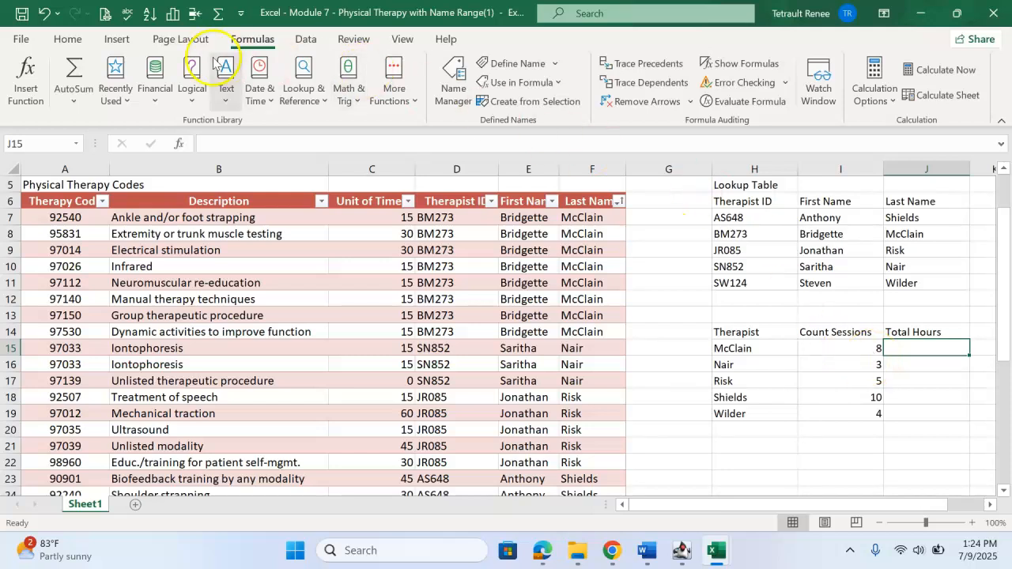
left_click(74, 71)
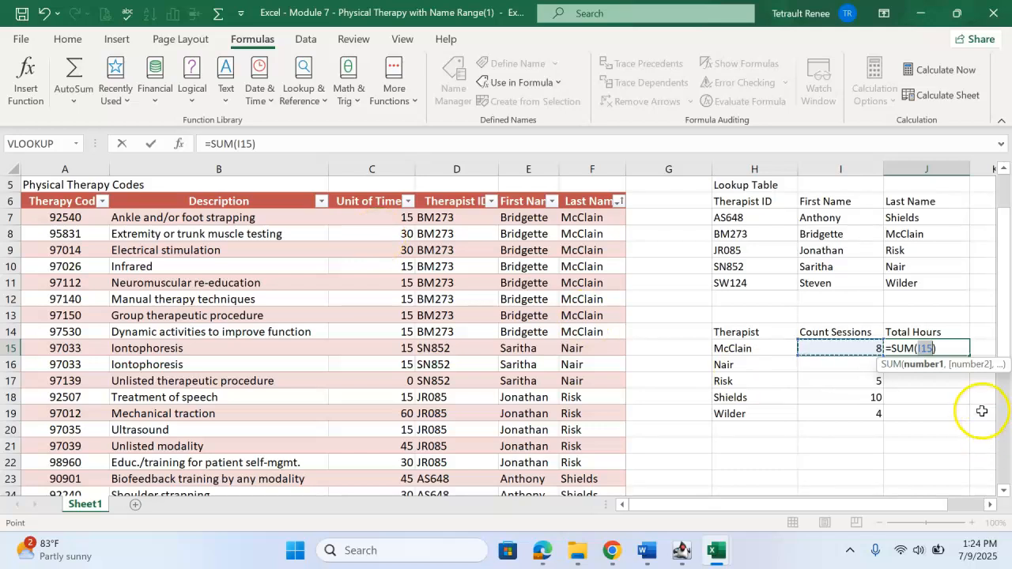
left_click_drag(388, 220, 388, 330)
key("Return")
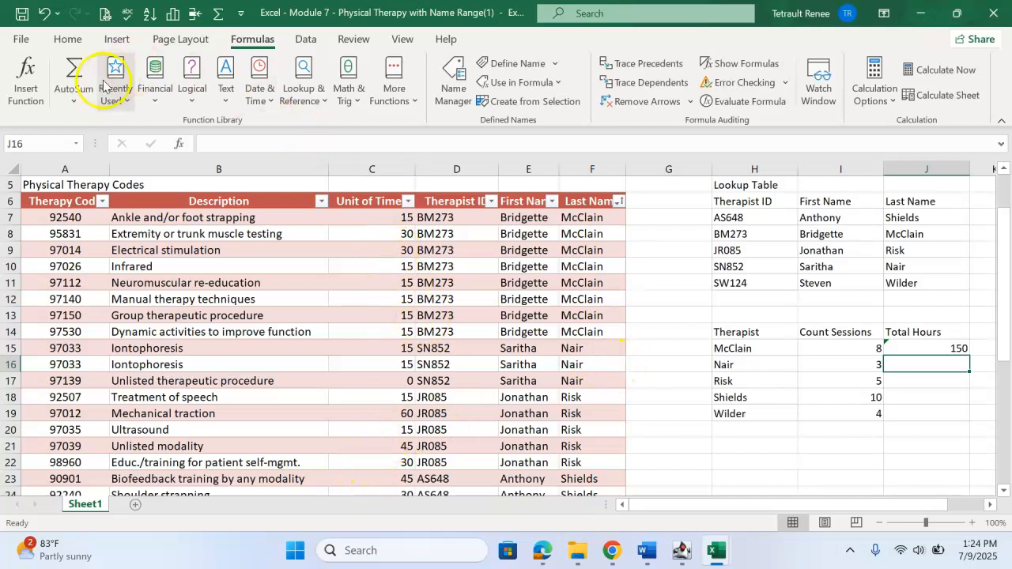
Total the second therapist's time in J16 with a SUM of the Unit of Time cells C15:C17
left_click(74, 75)
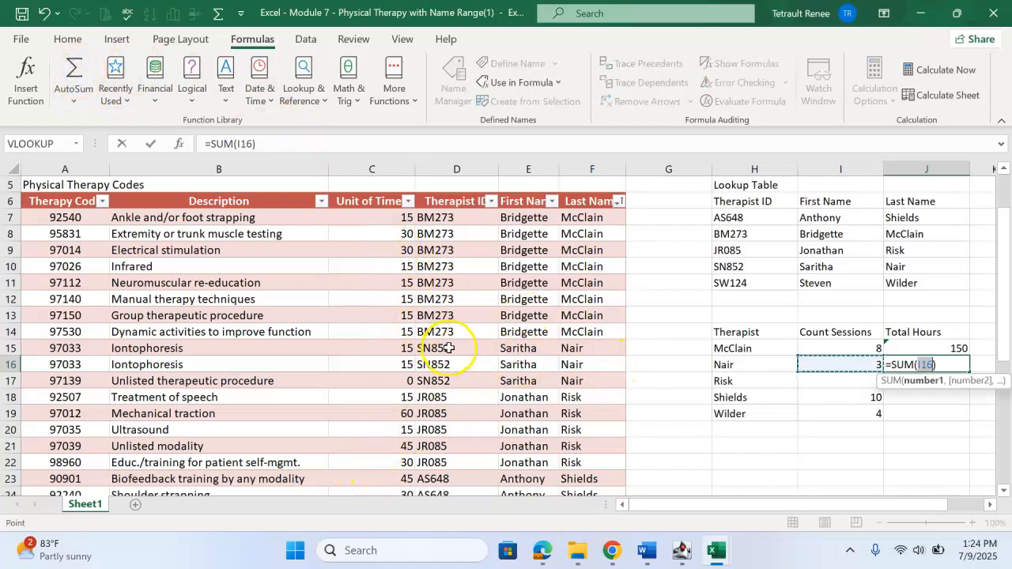
left_click_drag(401, 348, 406, 381)
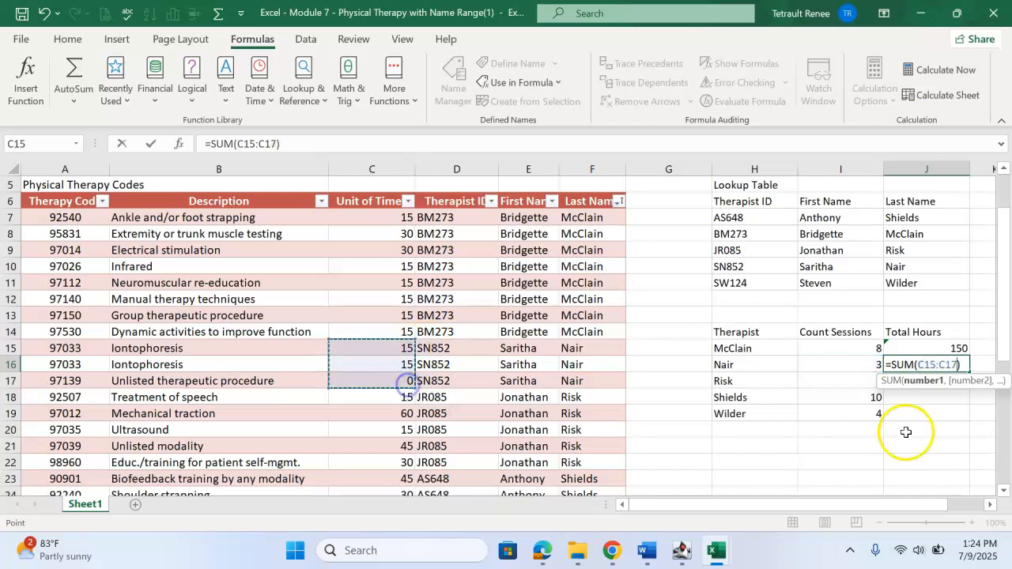
key("Return")
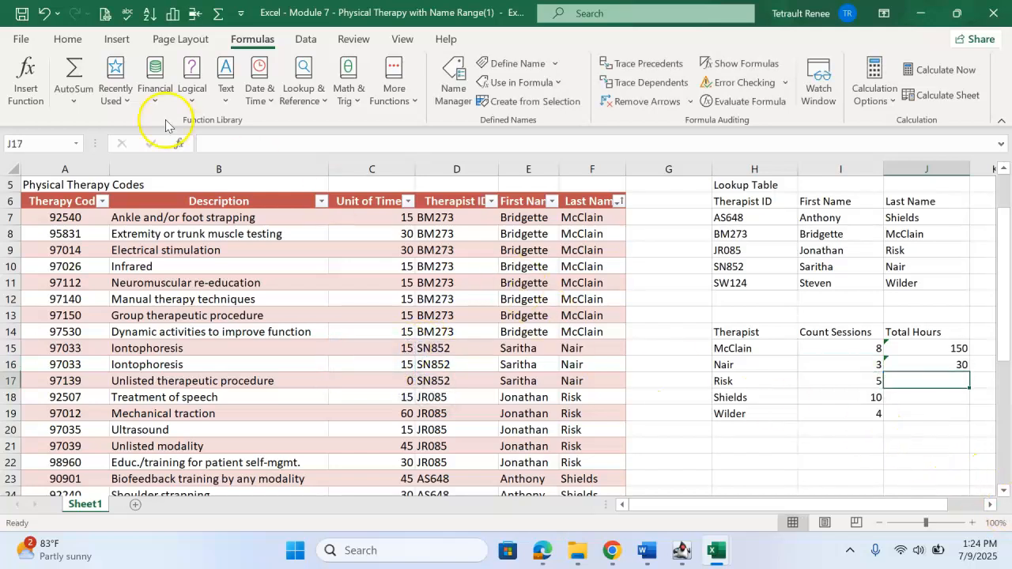
Total the third therapist's time in J17 with a SUM of the Unit of Time cells C18:C22
left_click(74, 75)
left_click_drag(392, 412, 394, 461)
left_click_drag(375, 400, 380, 454)
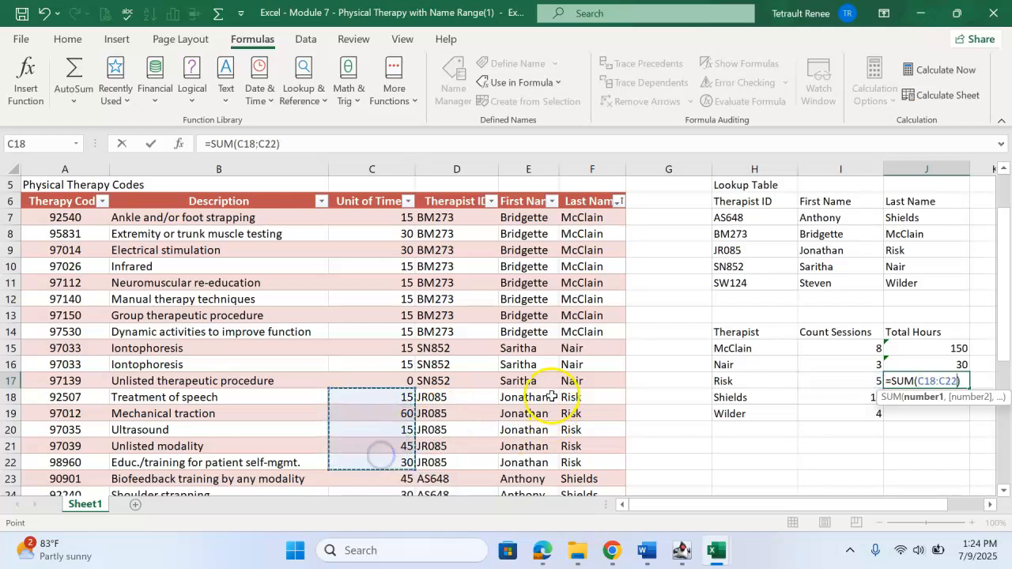
key("Return")
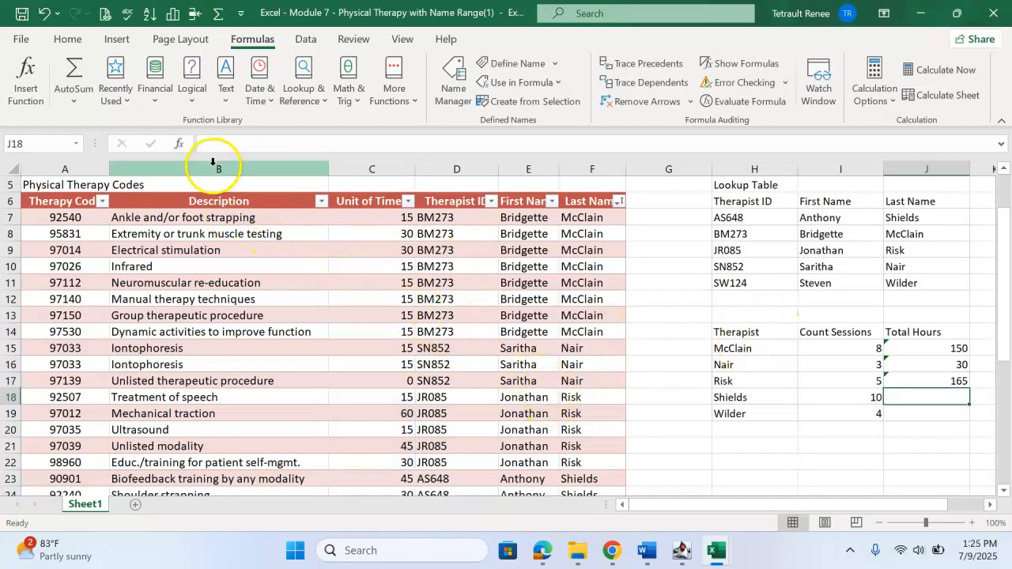
Total the fourth therapist's time in J18 with a SUM of the Unit of Time cells C23:C32
left_click(75, 75)
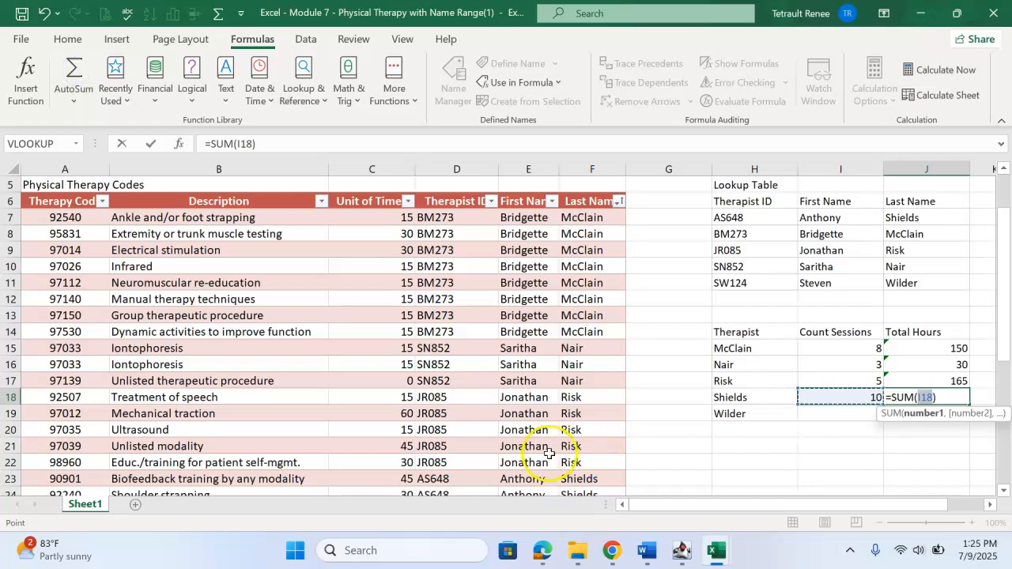
scroll(541, 442, "down", 3)
scroll(538, 438, "down", 1)
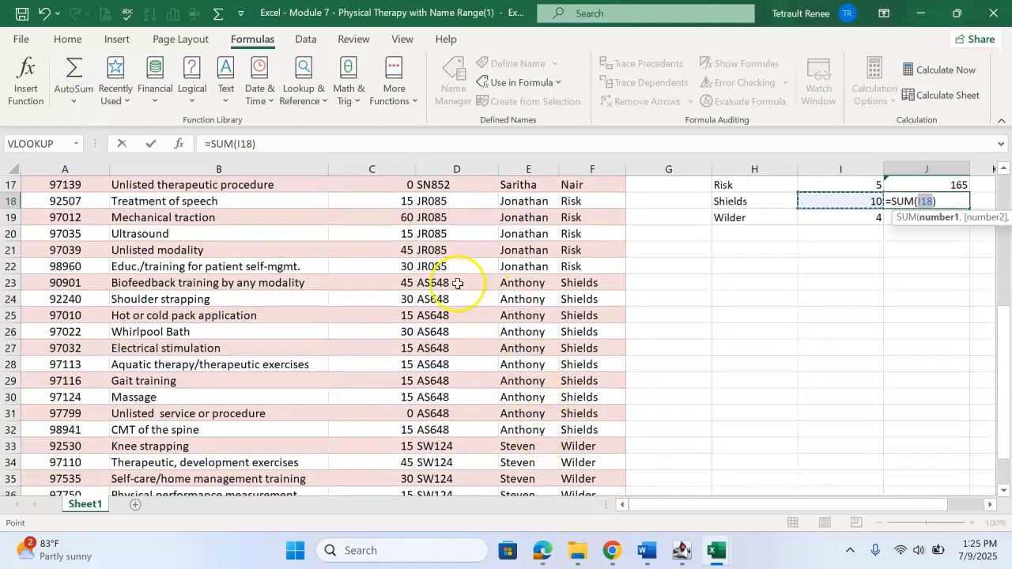
left_click_drag(378, 279, 379, 428)
key("Return")
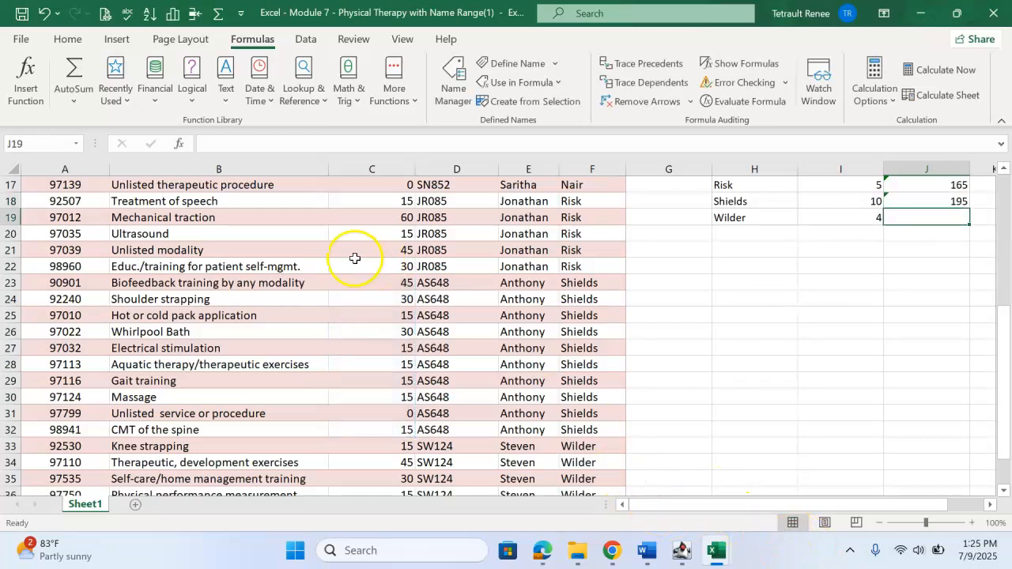
Total the fifth therapist's time in J19 with a SUM of the Unit of Time cells C33:C36
left_click(73, 71)
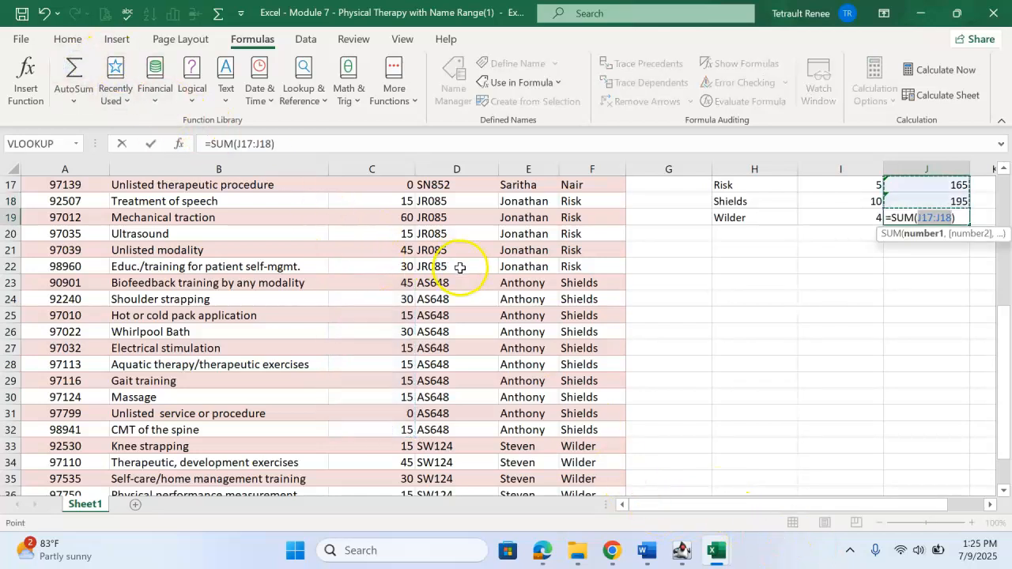
scroll(440, 419, "down", 2)
left_click_drag(392, 348, 398, 391)
key("Return")
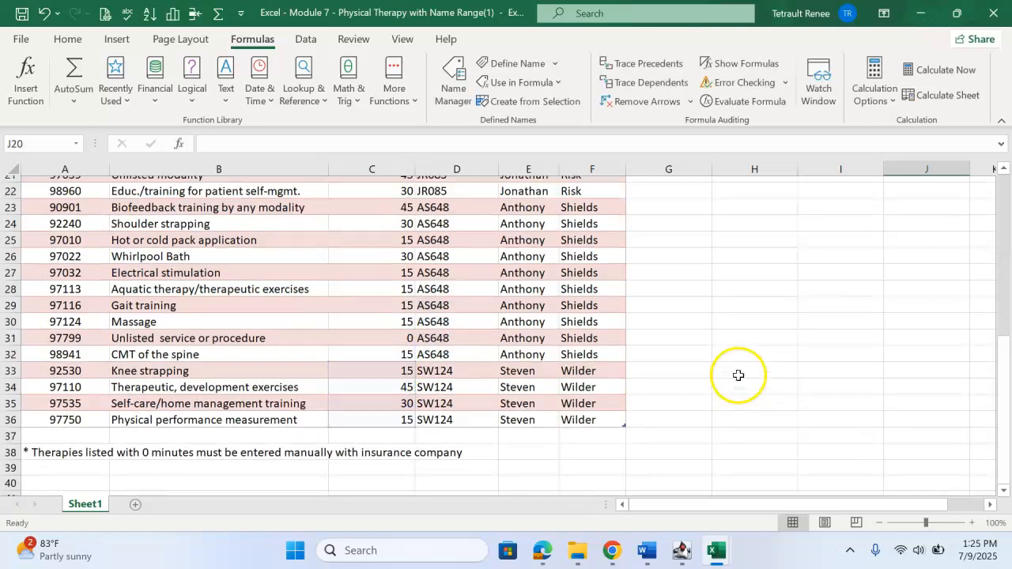
Add a grand total under the Total Hours column in J20 with AutoSum, using the range J17:J19
scroll(738, 375, "up", 3)
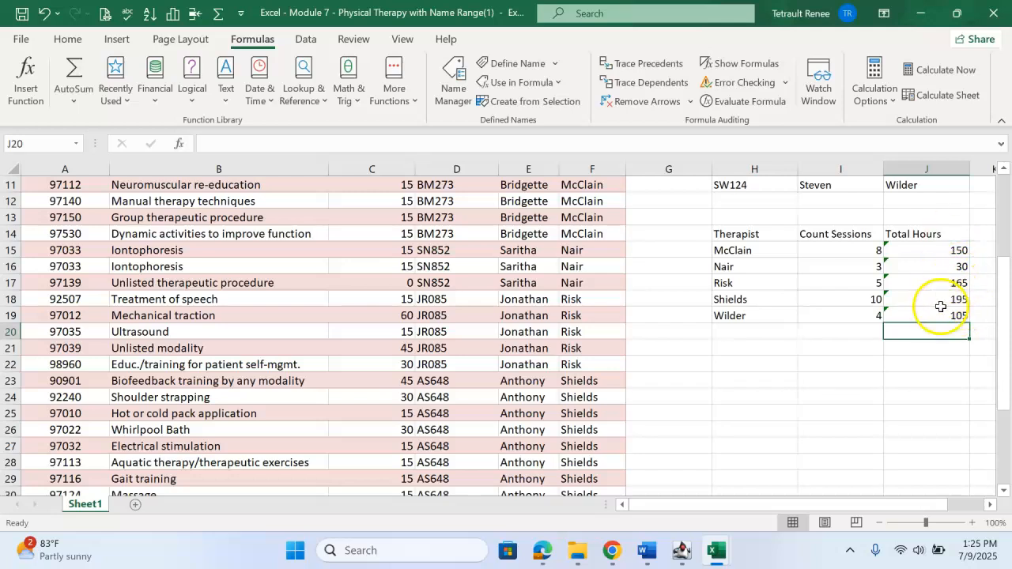
left_click(65, 73)
key("Return")
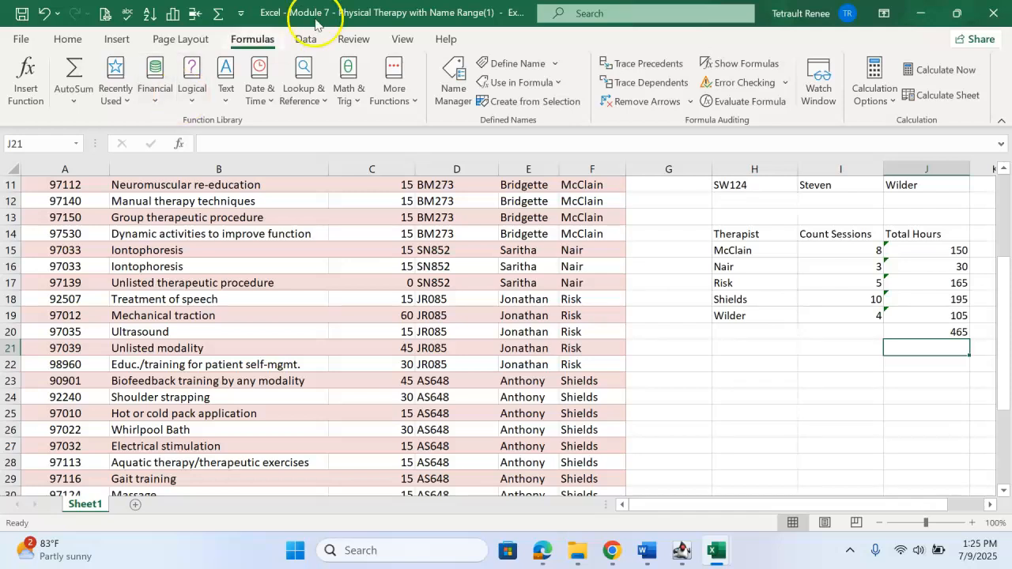
Check the J20 formula and add an AutoSum total of the Unit of Time column in C37, directly below the table
left_click(930, 330)
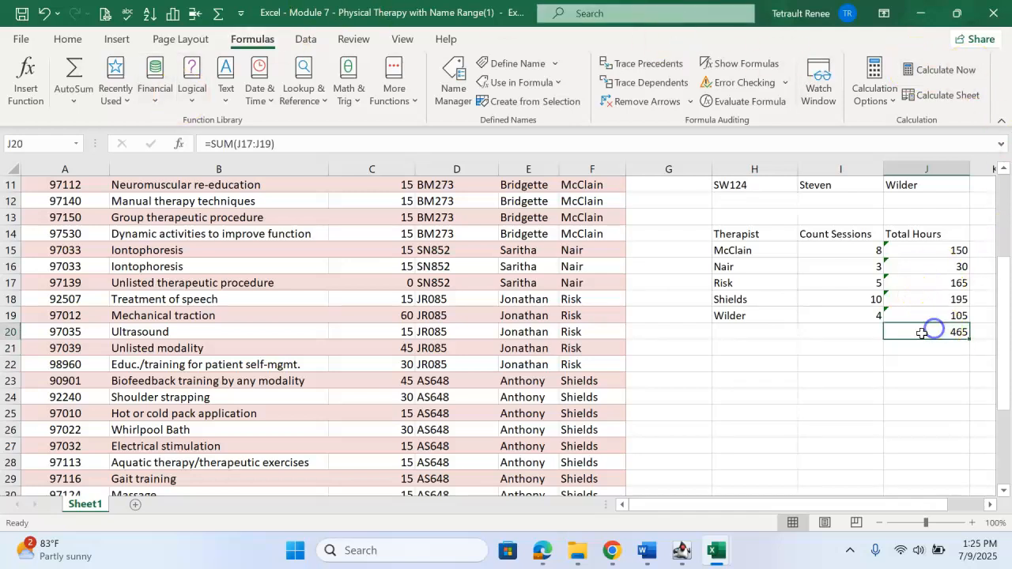
scroll(933, 327, "down", 4)
scroll(427, 461, "down", 1)
left_click(398, 363)
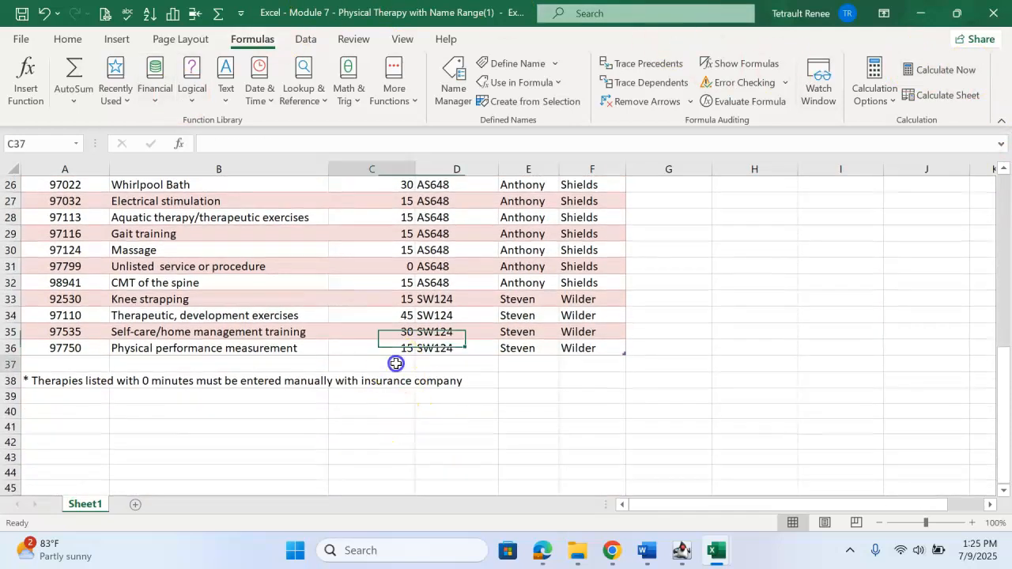
left_click(68, 68)
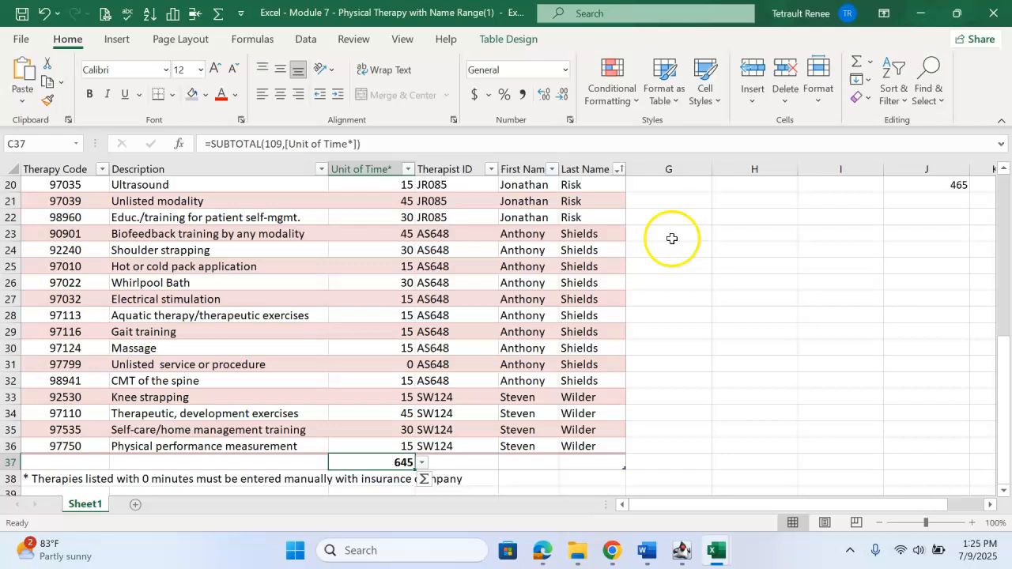
Compare the Total Hours sum in J20 with the Unit of Time total below the table
scroll(672, 235, "up", 3)
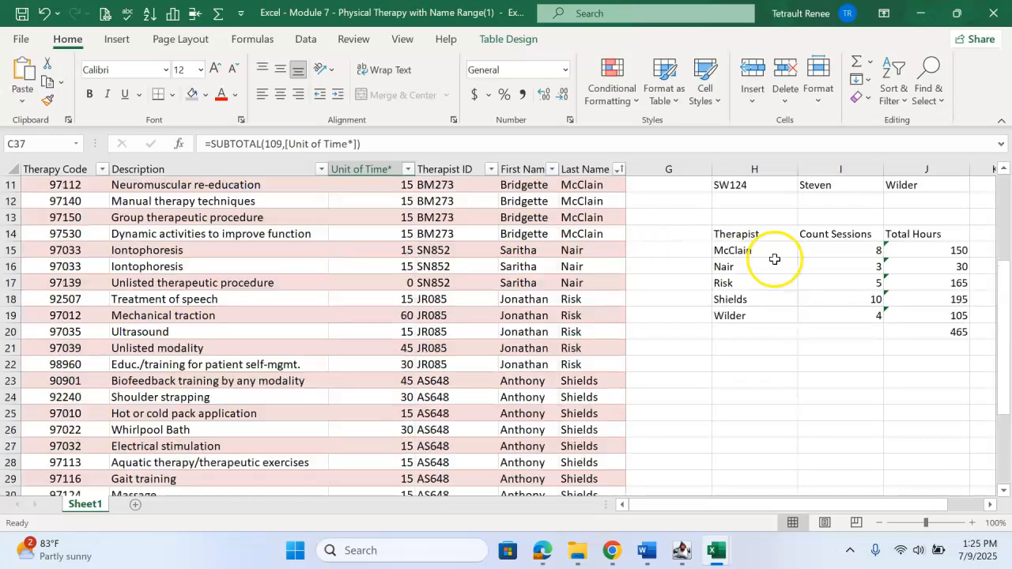
left_click(938, 338)
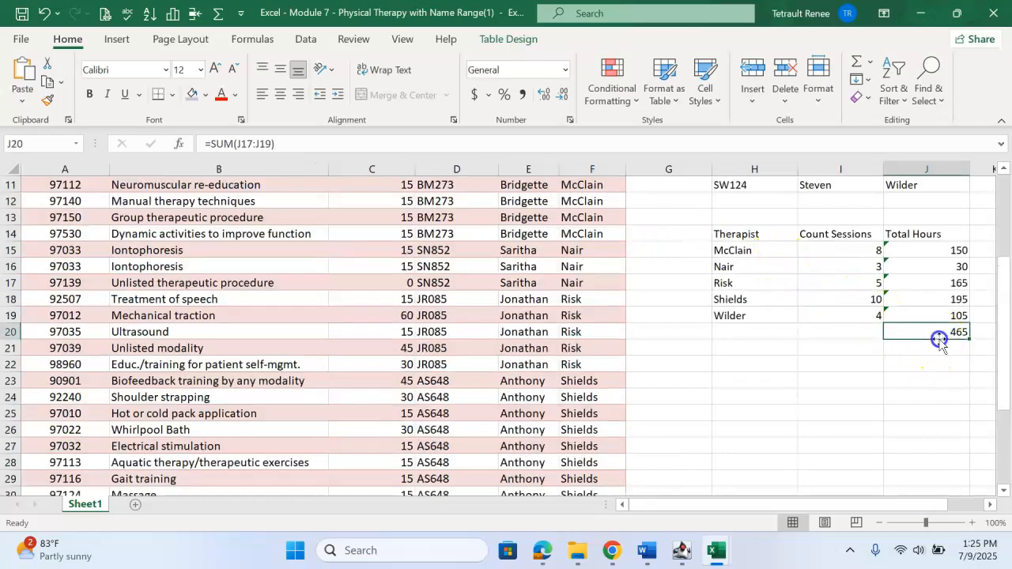
scroll(717, 401, "down", 1)
scroll(718, 401, "down", 3)
scroll(782, 427, "up", 4)
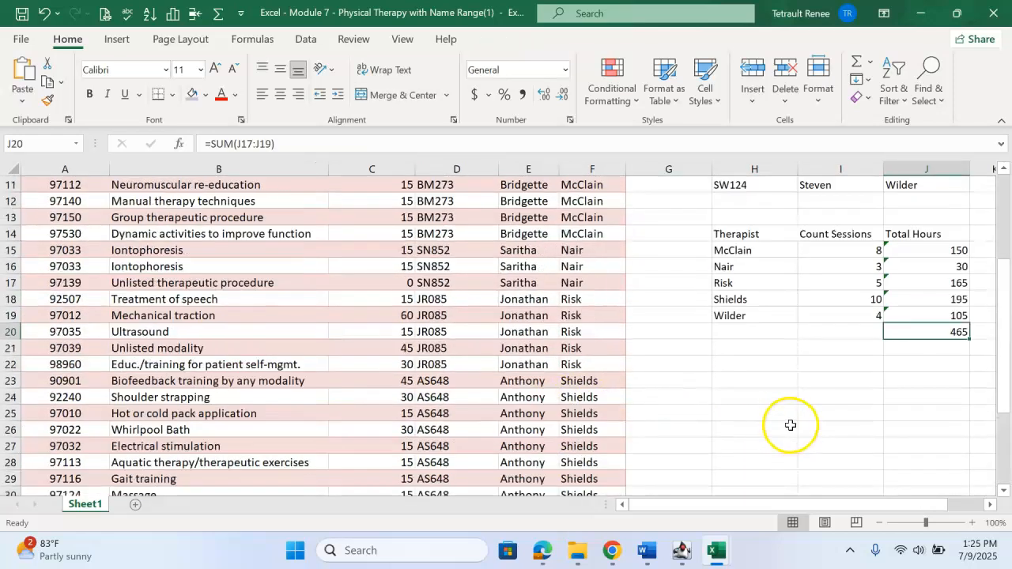
scroll(553, 427, "down", 1)
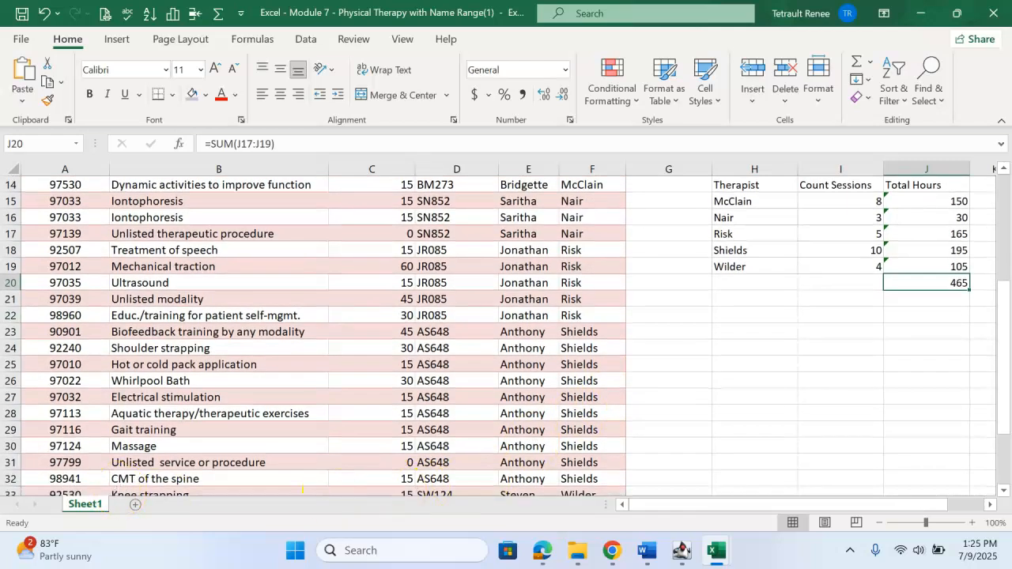
scroll(918, 332, "up", 1)
Correct the grand total formula in J20 to =SUM(J15:J19)
left_click(918, 332)
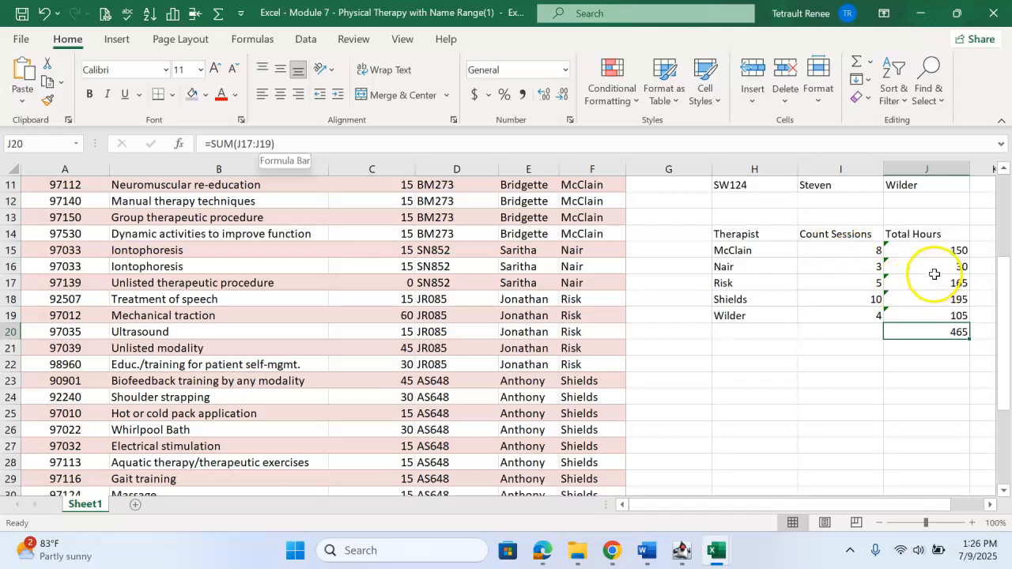
left_click(249, 143)
key("BackSpace")
type("5")
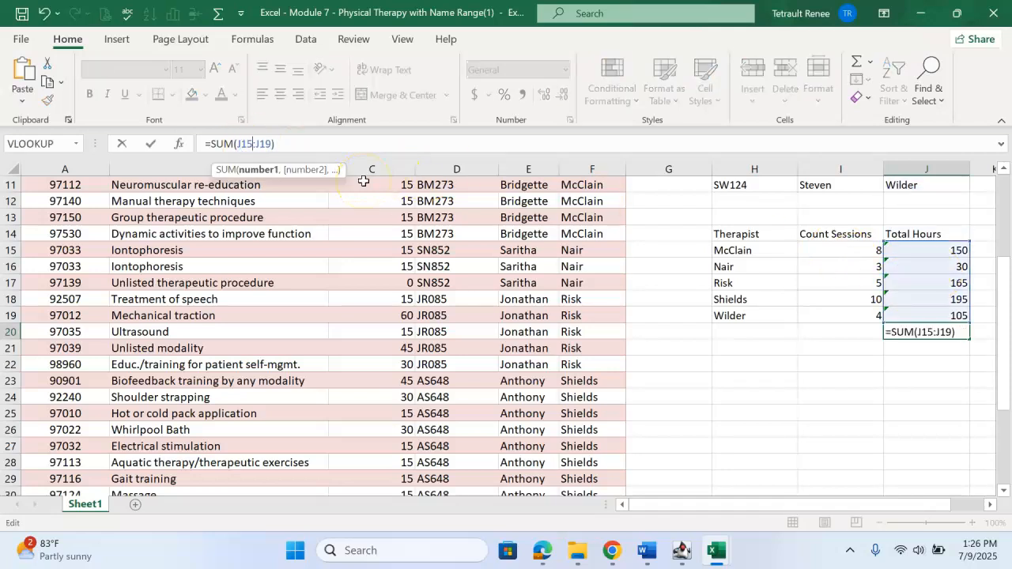
key("Return")
Check the J20 grand total against the table's Unit of Time total and review the formulas in J15, J19 and J20
scroll(266, 414, "down", 5)
scroll(849, 374, "up", 5)
left_click(933, 332)
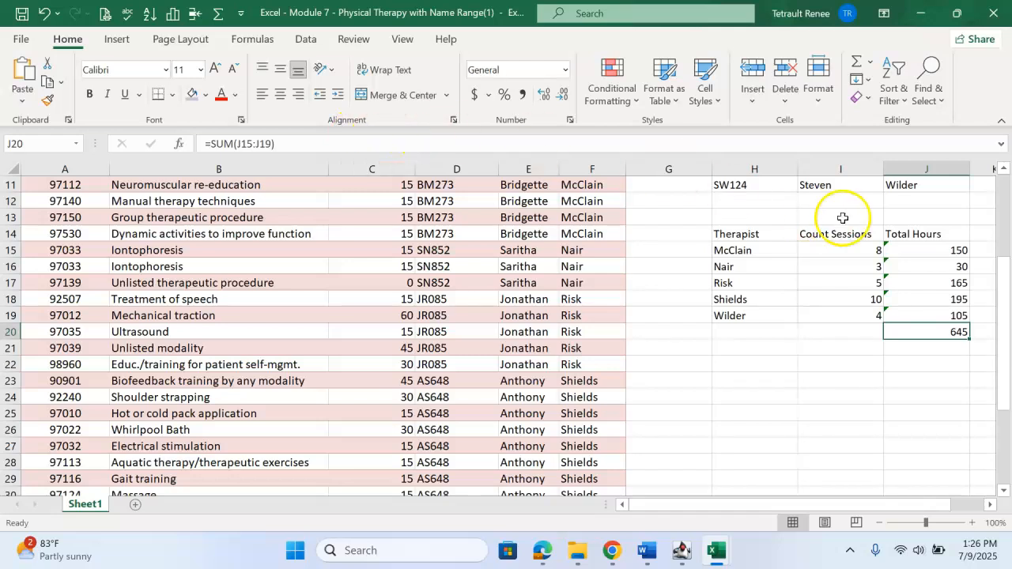
left_click(939, 249)
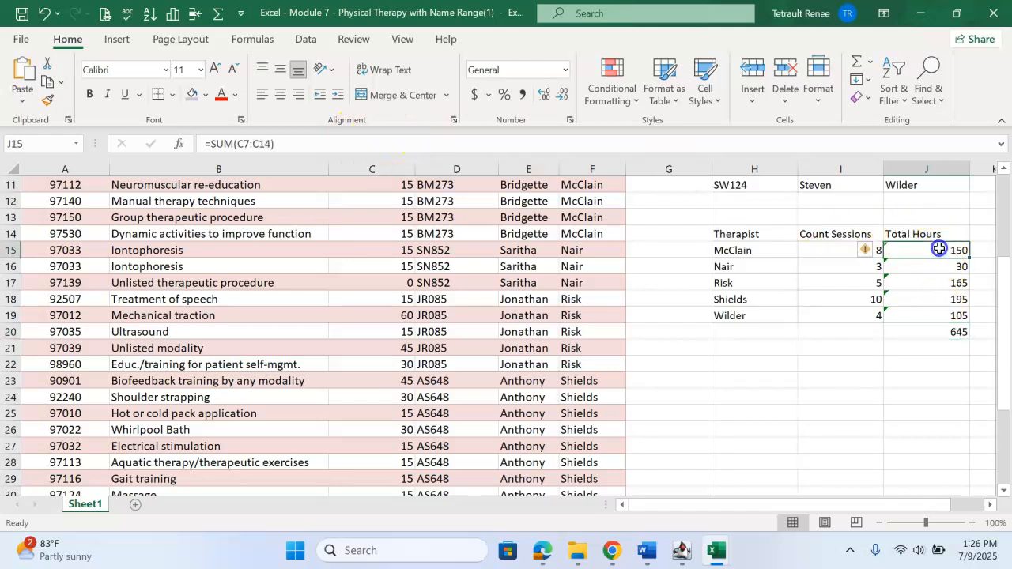
left_click(939, 316)
left_click(936, 335)
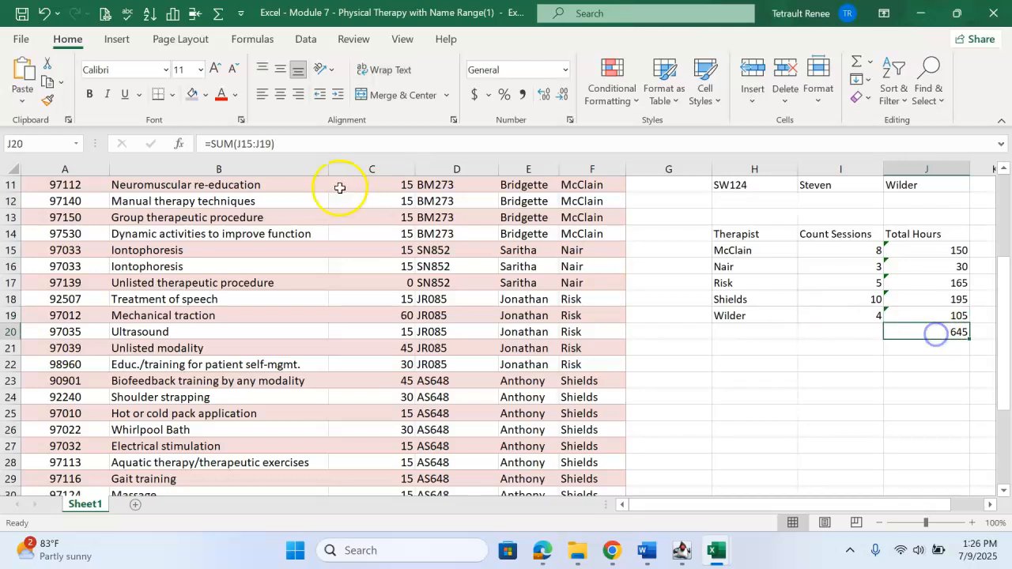
Open the available commands for the Sheet1 worksheet
scroll(810, 377, "up", 2)
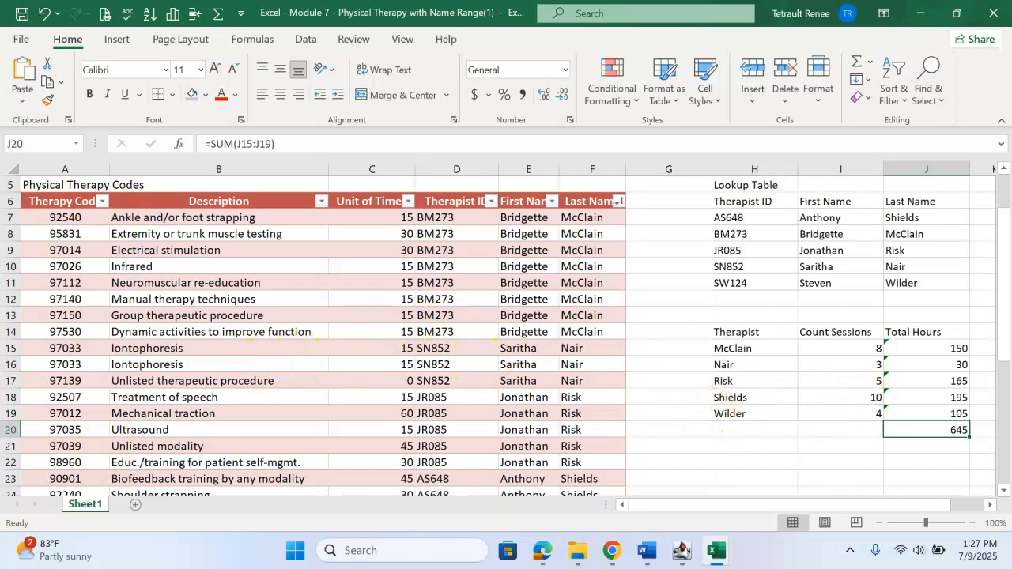
left_click(90, 510)
right_click(93, 510)
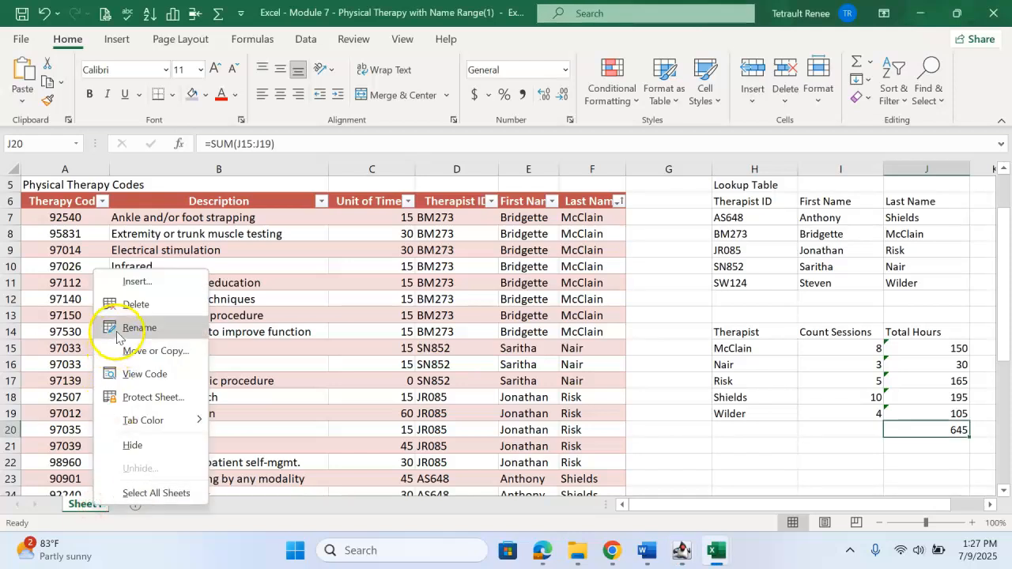